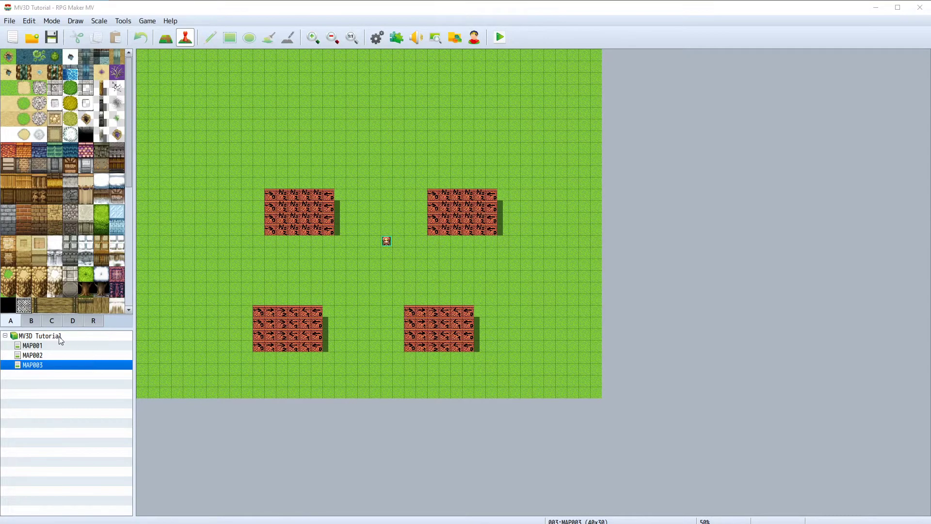
# Rename the map MAP001 to "Tilesets in the 3D World".
pyautogui.click(52, 347)
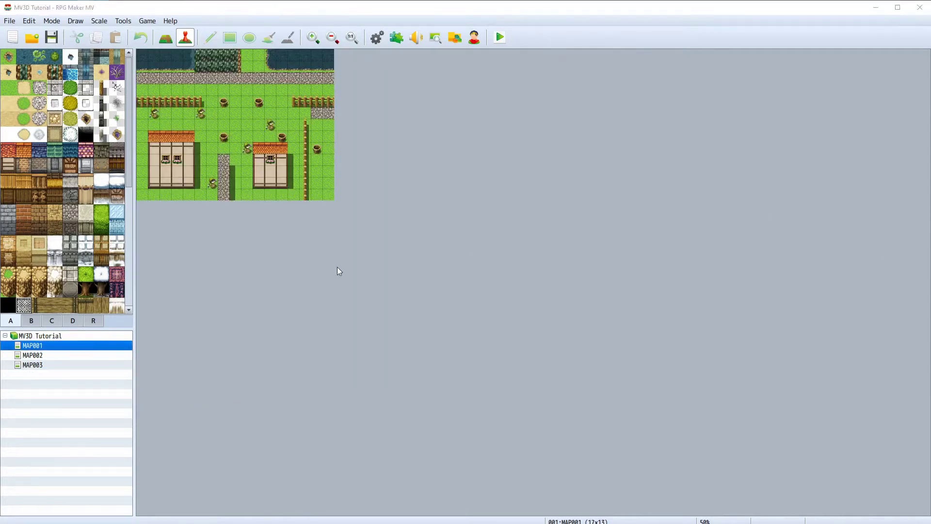
pyautogui.rightClick(33, 346)
pyautogui.click(49, 354)
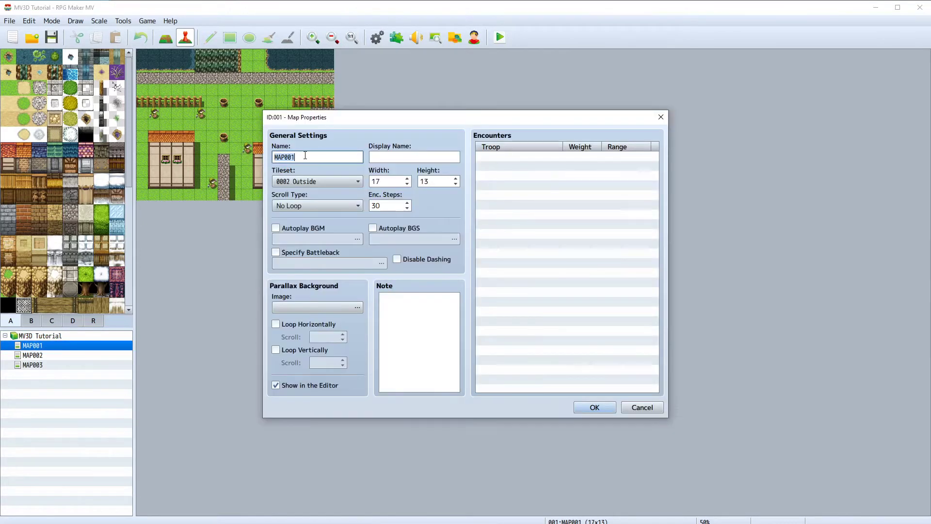
pyautogui.press('BackSpace')
pyautogui.write('Tilesets in the 3D World')
pyautogui.click(592, 408)
# Rename the map MAP002 to "Configure Tilesets".
pyautogui.rightClick(43, 356)
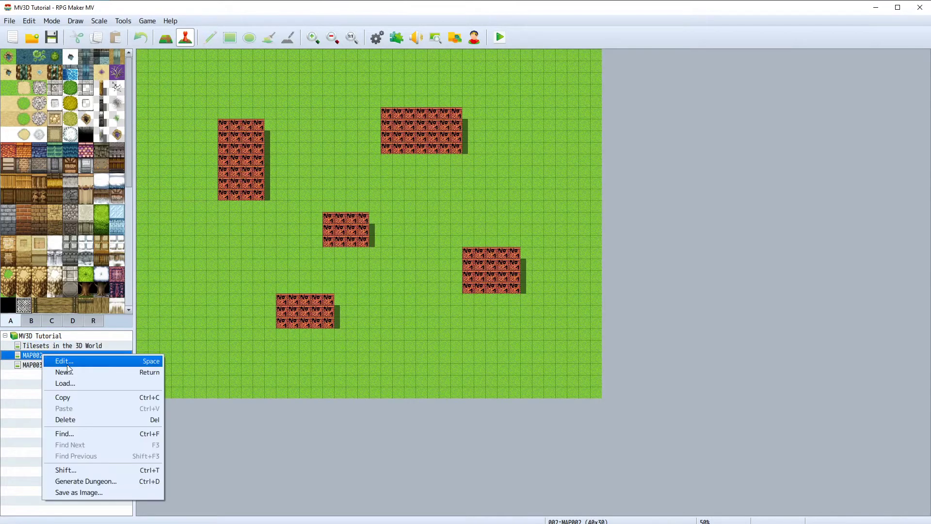
pyautogui.click(67, 361)
pyautogui.click(317, 159)
pyautogui.doubleClick(317, 159)
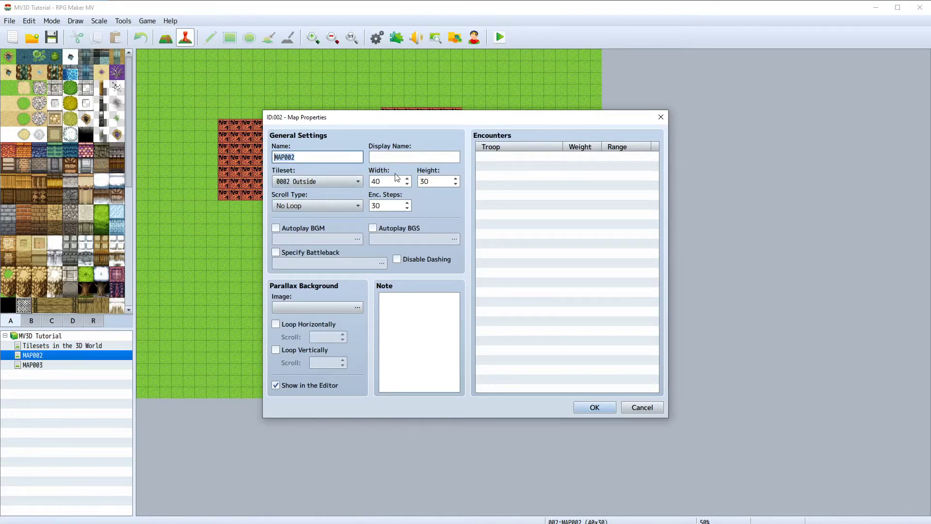
pyautogui.press('BackSpace')
pyautogui.write('Configure Tilesets')
pyautogui.click(594, 408)
# Rename the map MAP003 to "Slopes".
pyautogui.click(34, 363)
pyautogui.rightClick(34, 365)
pyautogui.click(51, 371)
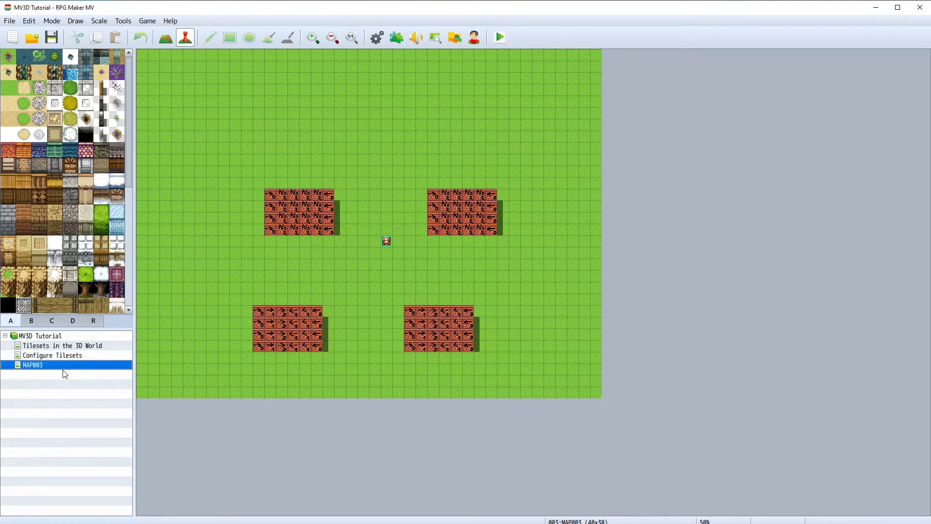
pyautogui.write('Slope')
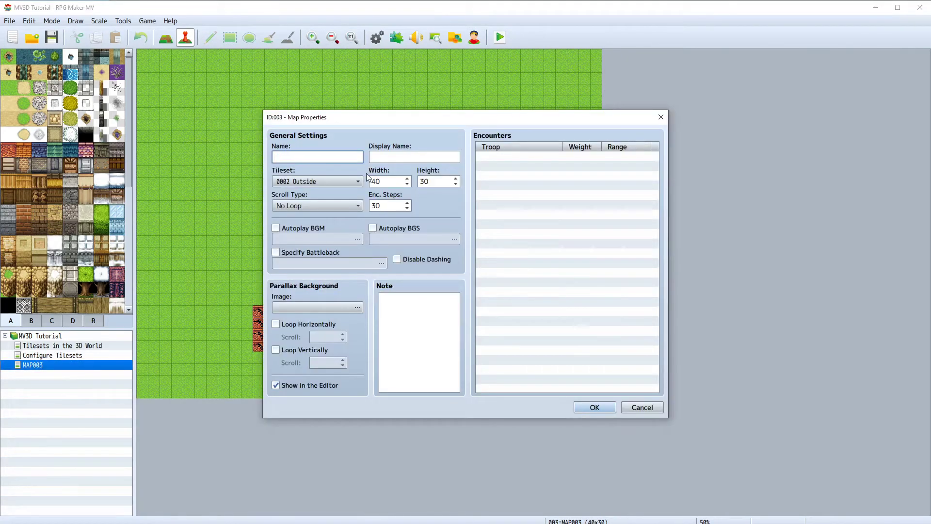
pyautogui.write('s')
pyautogui.click(581, 408)
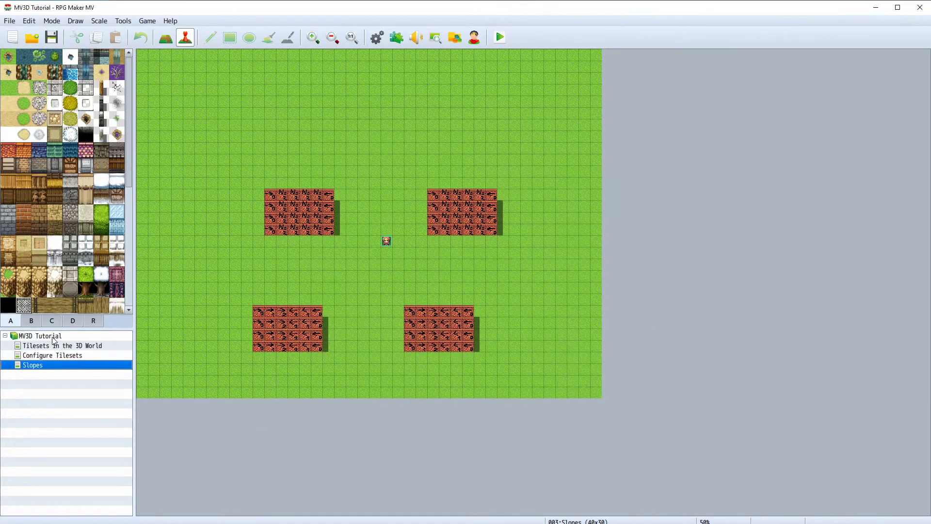
# Create a new map named "Windows" under the project, 30 wide by 30 high, using the Outside tileset.
pyautogui.click(40, 336)
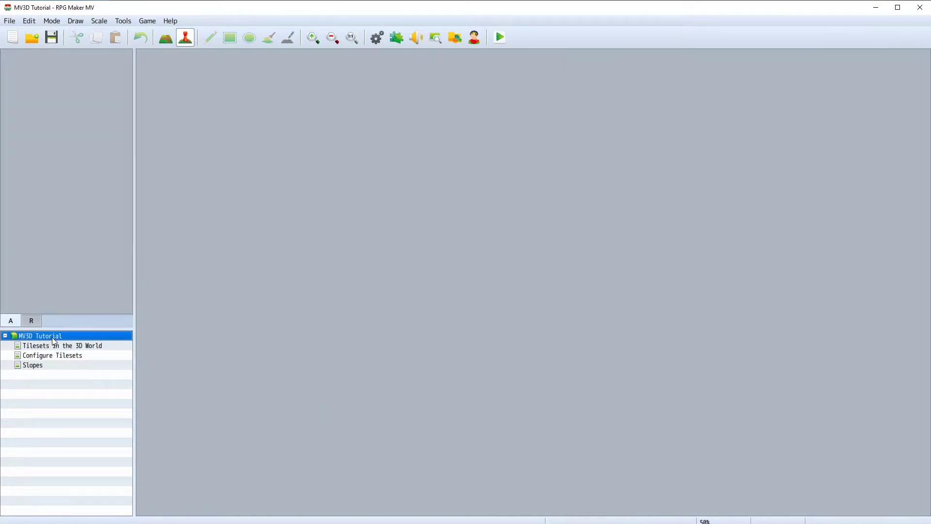
pyautogui.rightClick(51, 336)
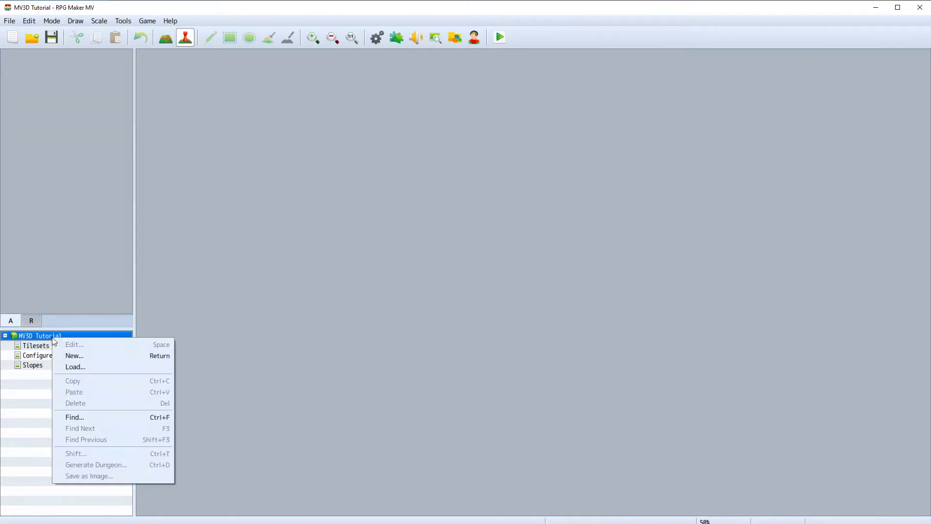
pyautogui.click(72, 355)
pyautogui.write('Windows')
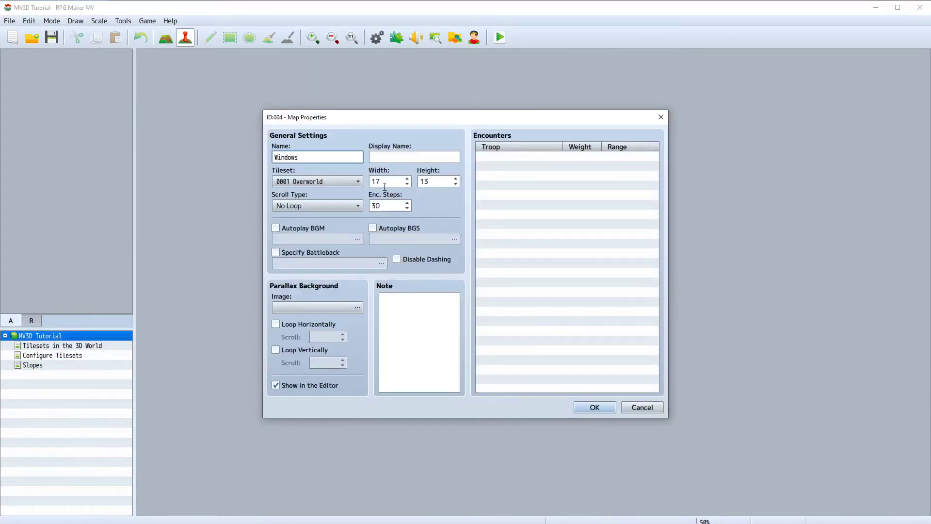
pyautogui.doubleClick(375, 180)
pyautogui.write('30')
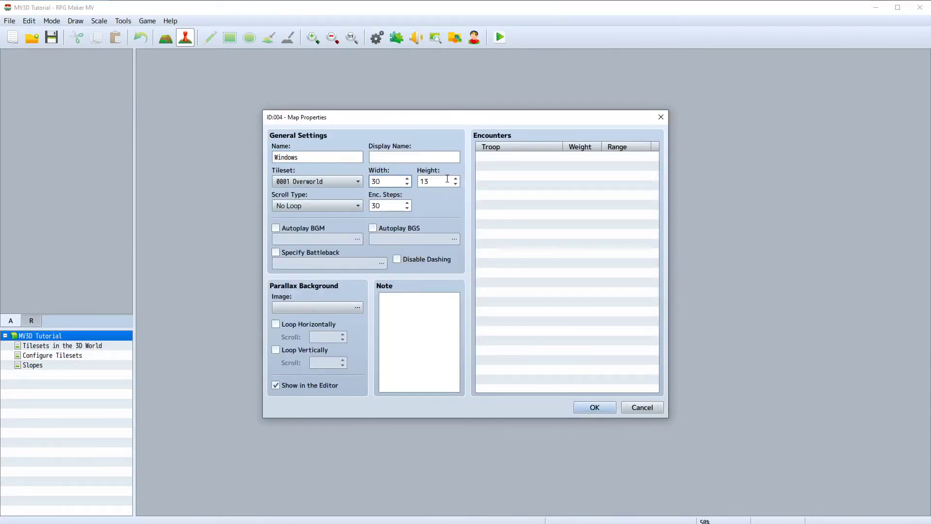
pyautogui.press('Tab')
pyautogui.write('30')
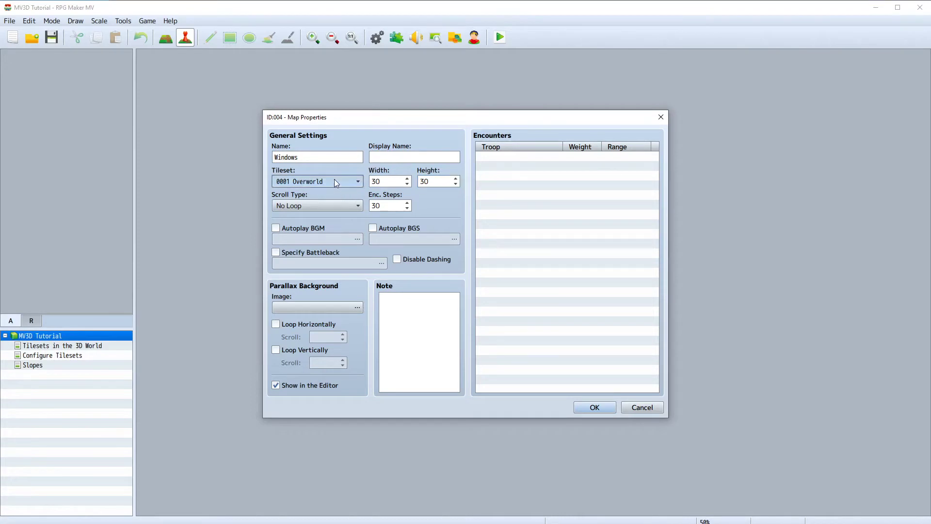
pyautogui.click(334, 180)
pyautogui.click(327, 206)
pyautogui.click(594, 408)
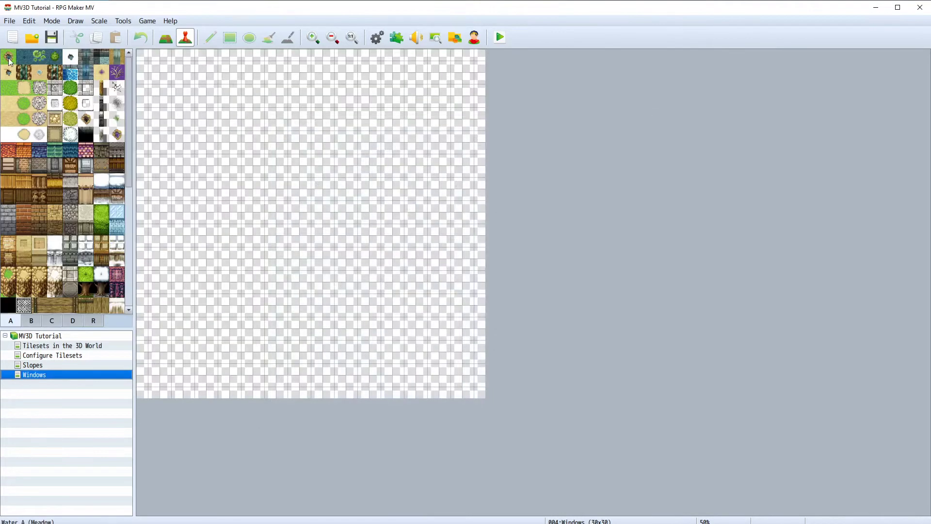
# Fill the entire Windows map with grass and draw two separate 6×4 blocks of brown wall tiles side by side.
pyautogui.click(159, 41)
pyautogui.moveTo(145, 56); pyautogui.dragTo(654, 509)
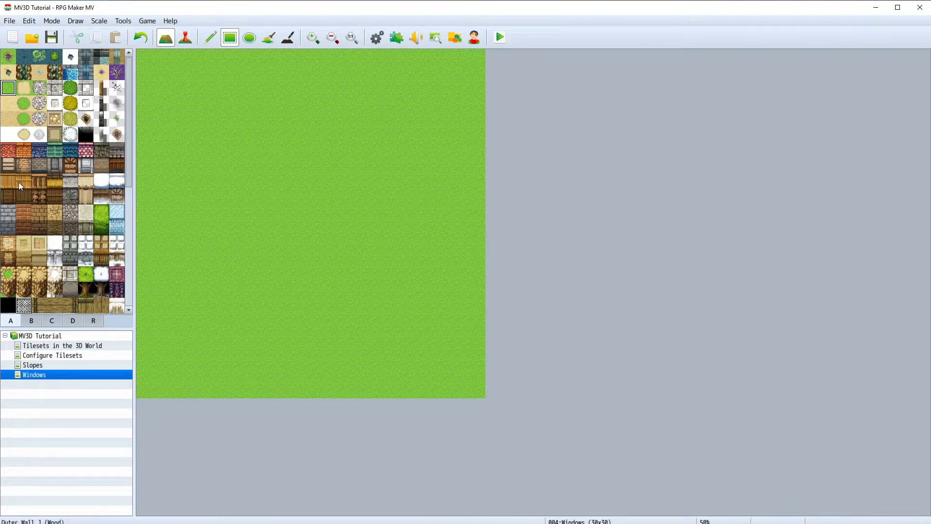
pyautogui.click(19, 167)
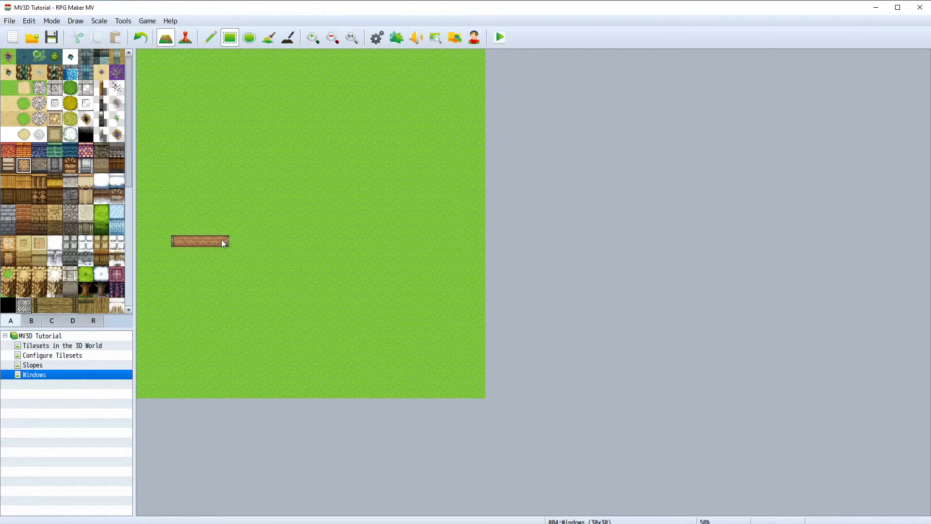
pyautogui.moveTo(233, 240); pyautogui.dragTo(233, 202)
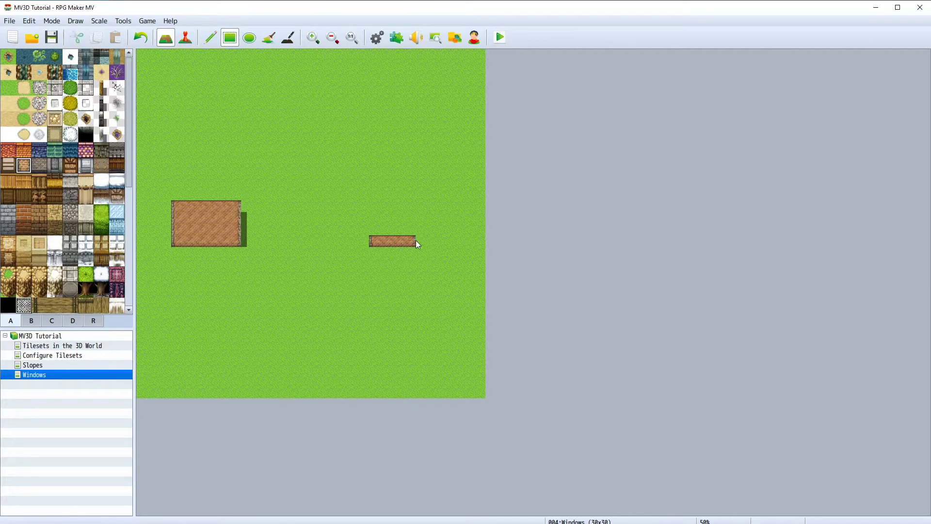
pyautogui.moveTo(415, 241)
pyautogui.mouseDown()
pyautogui.moveTo(429, 240)
pyautogui.moveTo(427, 209)
pyautogui.moveTo(429, 237)
pyautogui.mouseUp()
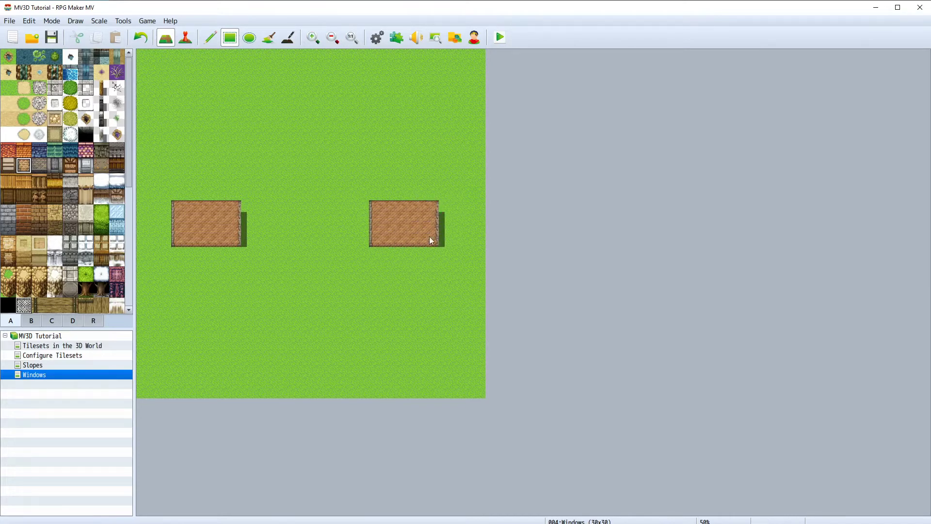
# Cover the west block's four middle columns with No 2 tiles and both blocks' outer columns with inward-pointing arrow 0 tiles.
pyautogui.click(73, 321)
pyautogui.click(24, 58)
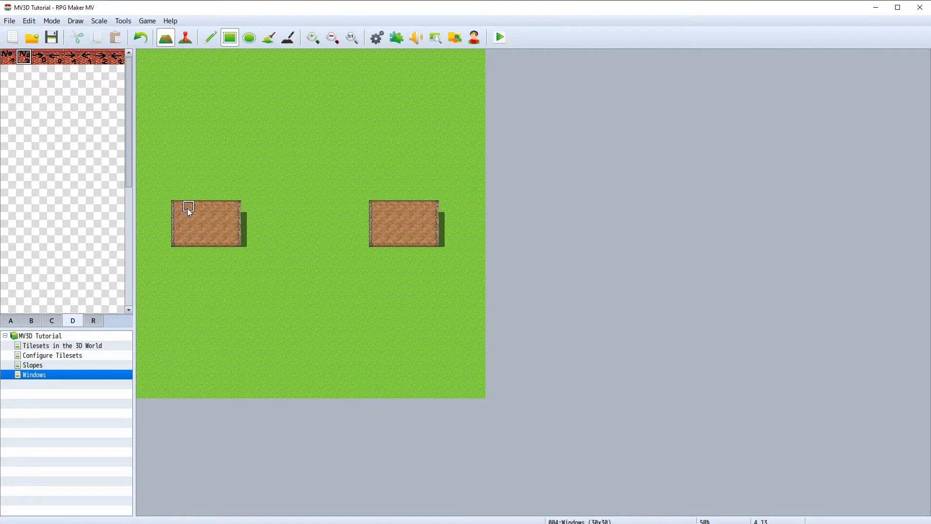
pyautogui.moveTo(216, 241); pyautogui.dragTo(217, 205)
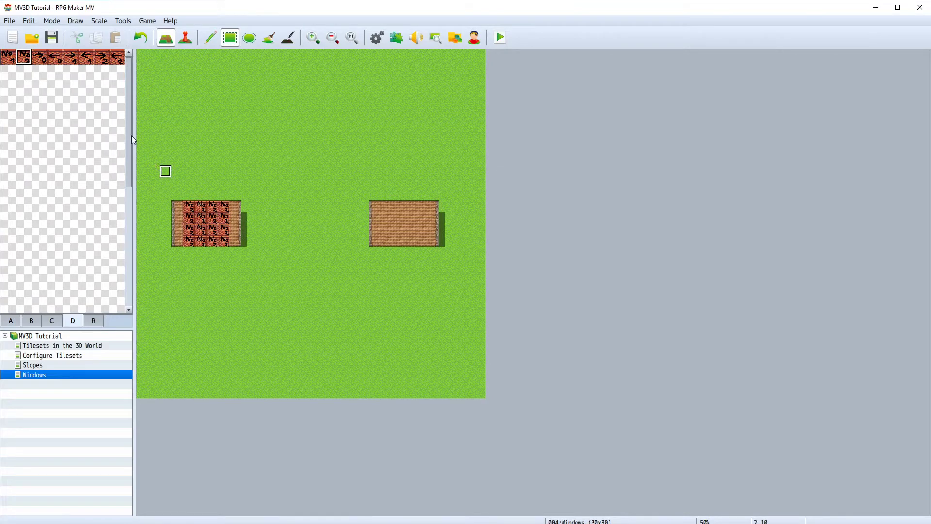
pyautogui.click(43, 59)
pyautogui.moveTo(376, 206); pyautogui.dragTo(378, 240)
pyautogui.click(55, 57)
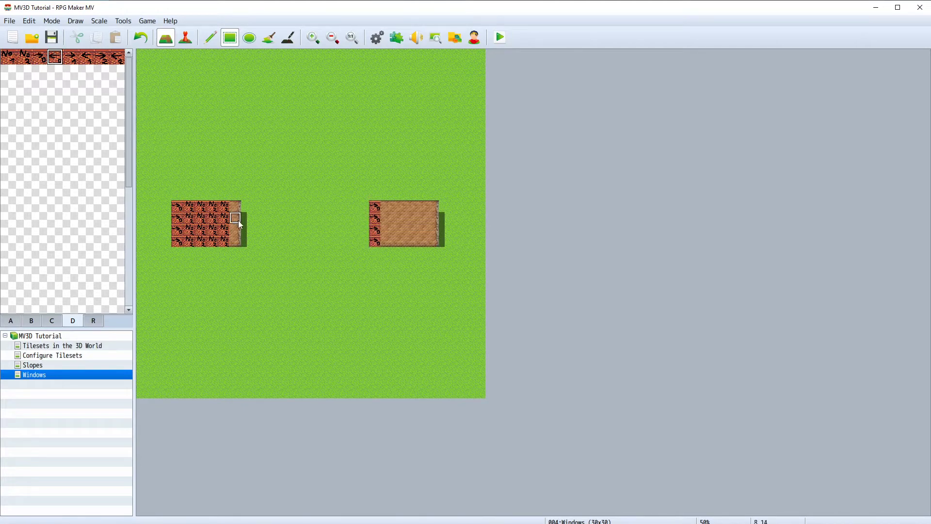
pyautogui.click(236, 240)
# Fill the east block's four inner columns with inward-pointing arrow tiles, level 1 outside and level 2 in the middle.
pyautogui.click(70, 58)
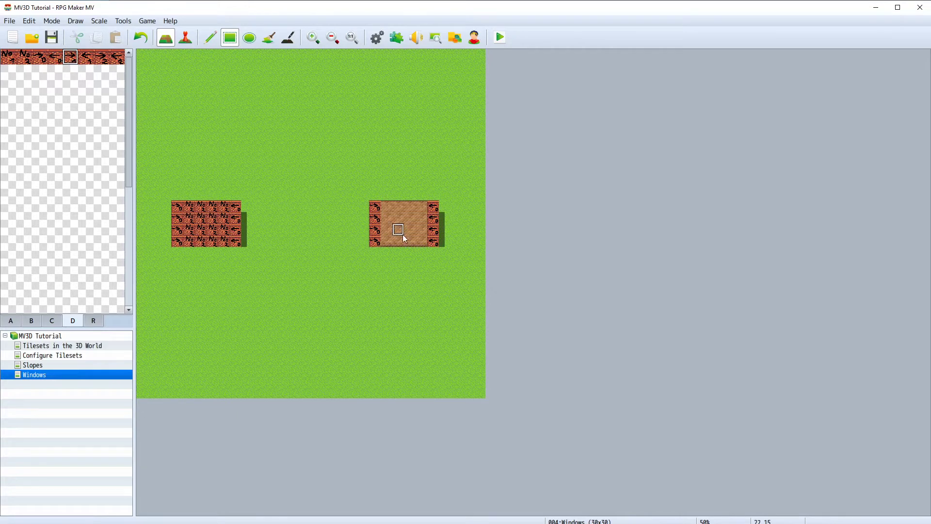
pyautogui.moveTo(391, 210); pyautogui.dragTo(390, 235)
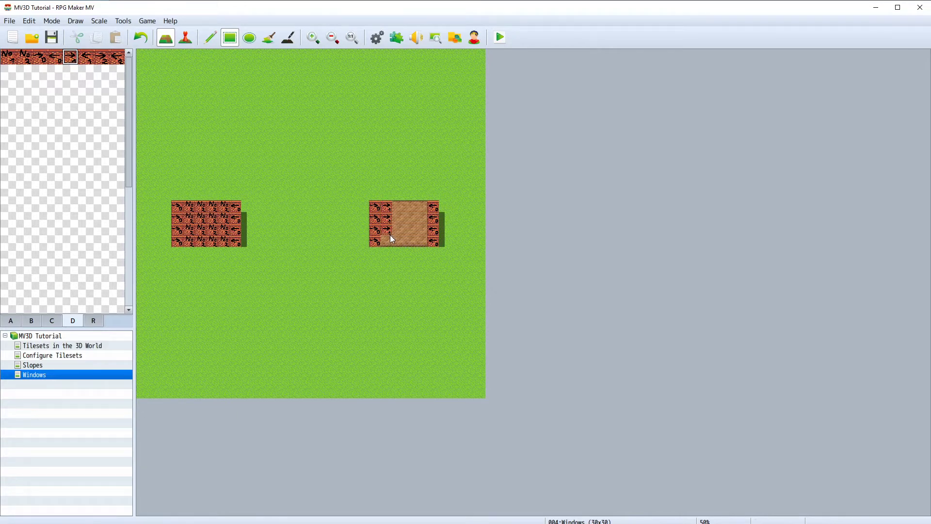
pyautogui.click(88, 57)
pyautogui.moveTo(419, 209); pyautogui.dragTo(423, 237)
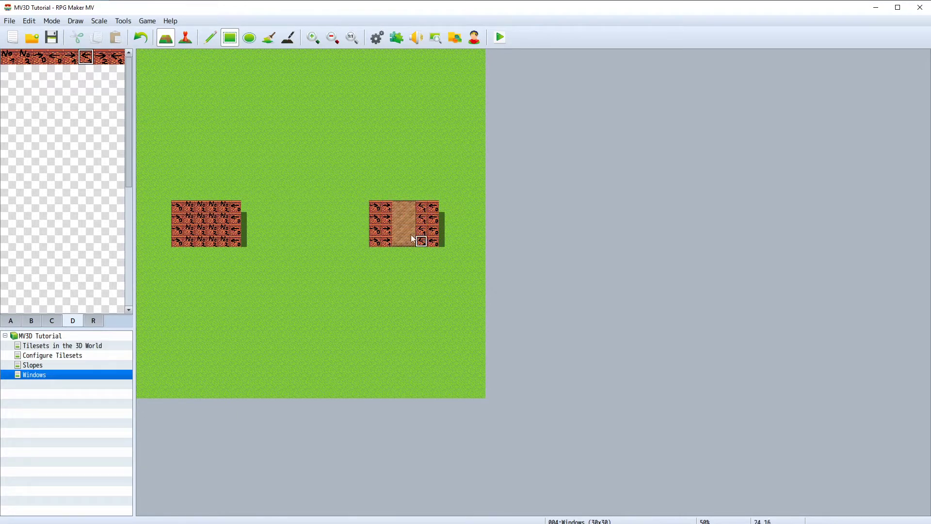
pyautogui.click(104, 59)
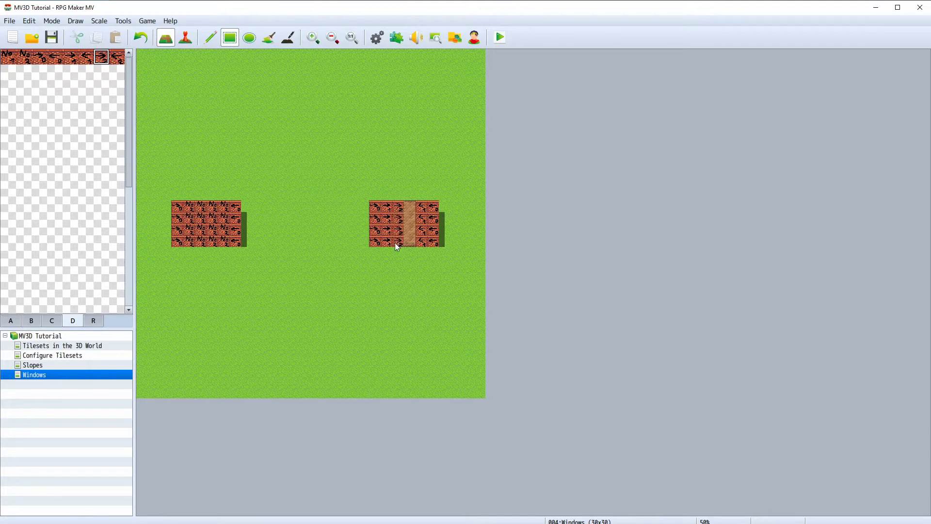
pyautogui.click(117, 58)
pyautogui.moveTo(409, 208); pyautogui.dragTo(409, 241)
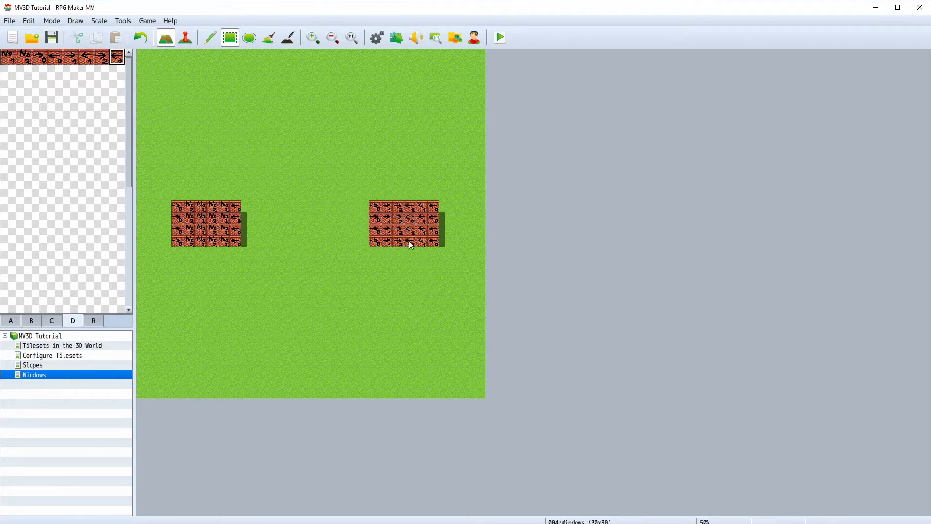
# Set the player's starting position between the two blocks, at tile 14,13.
pyautogui.click(185, 37)
pyautogui.rightClick(301, 212)
pyautogui.moveTo(350, 342)
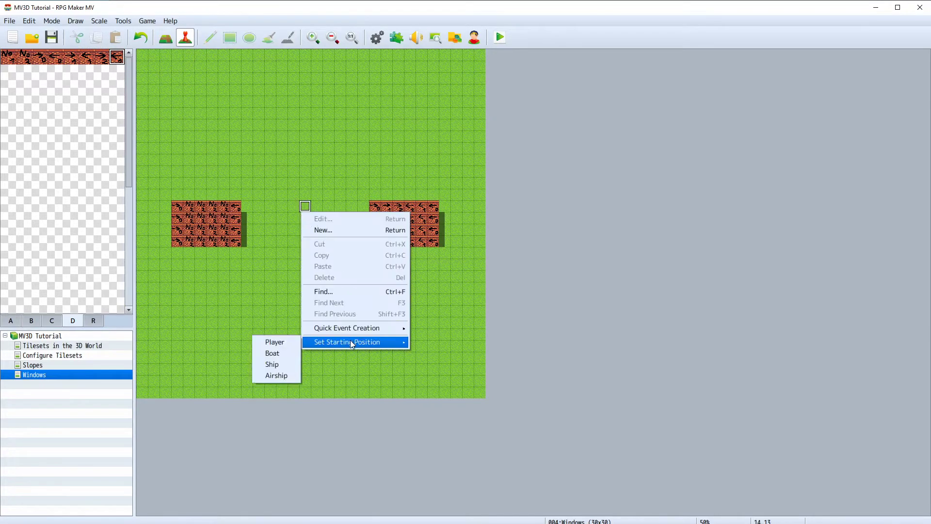
pyautogui.click(291, 342)
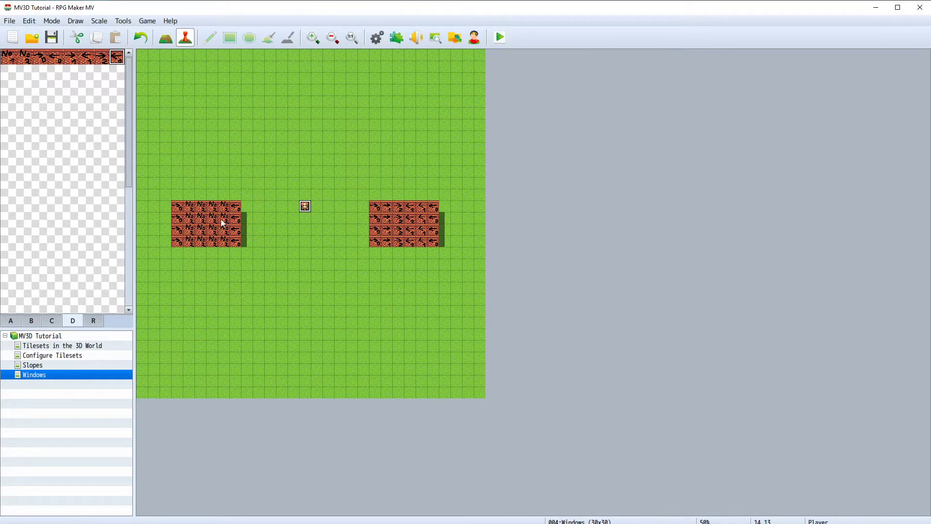
# Create an event at tile 13,15 that uses the window with plants from Tileset B as its image.
pyautogui.doubleClick(289, 229)
pyautogui.doubleClick(257, 312)
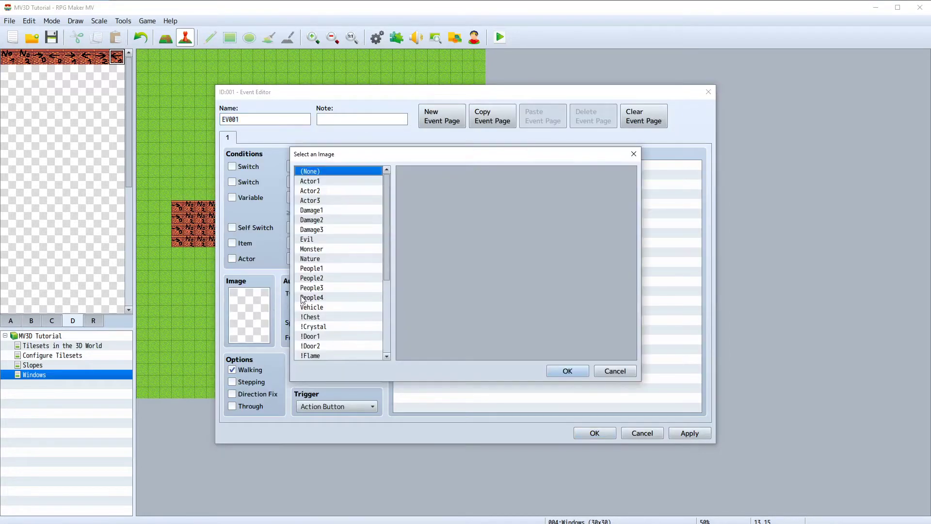
pyautogui.scroll(-5, 320, 300)
pyautogui.click(328, 345)
pyautogui.click(331, 335)
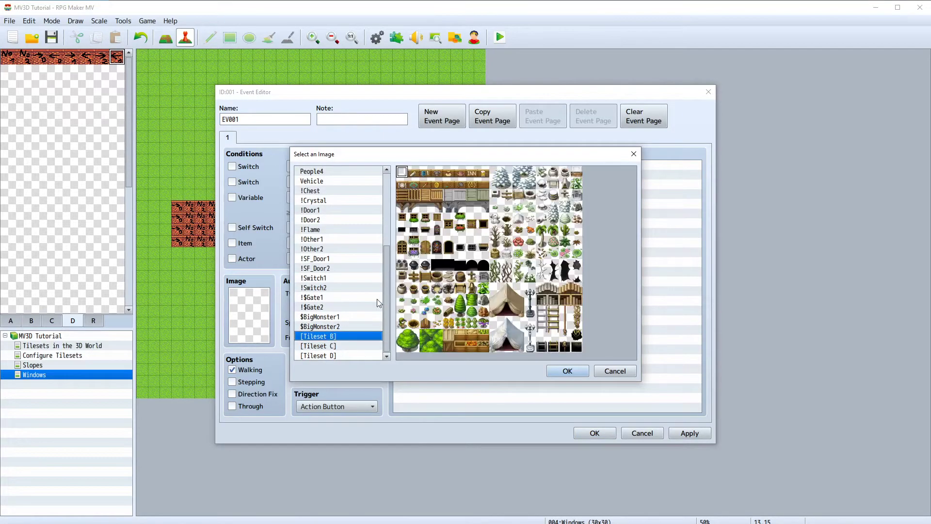
pyautogui.click(413, 223)
pyautogui.click(567, 371)
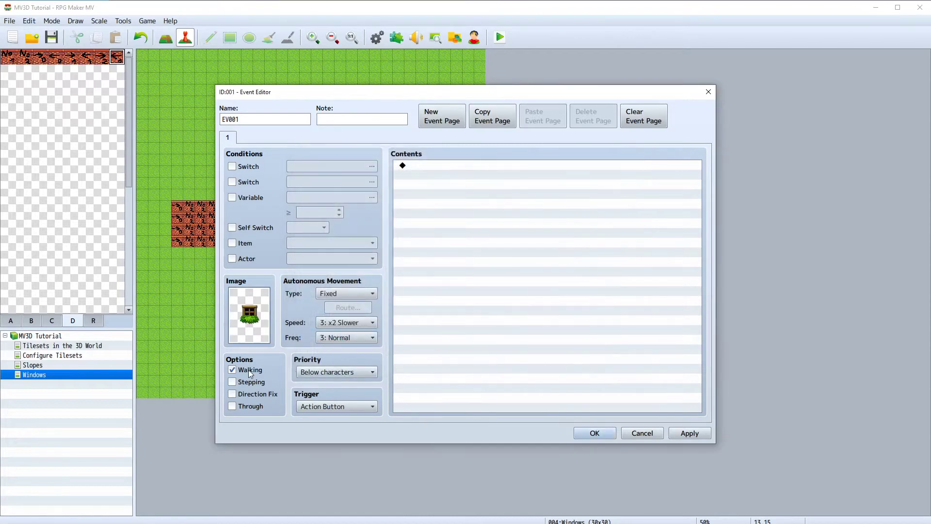
pyautogui.click(593, 434)
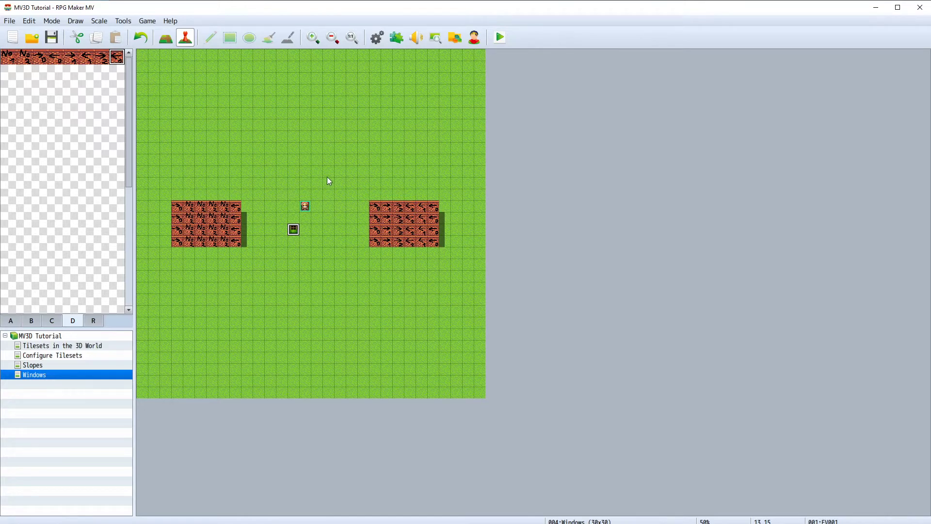
# Start a playtest of the game, saving the changes.
pyautogui.click(499, 37)
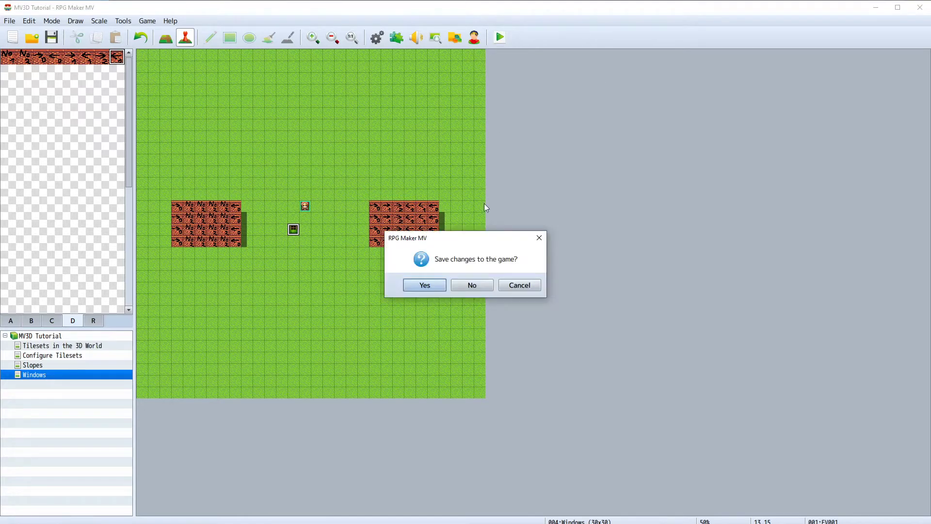
pyautogui.click(423, 286)
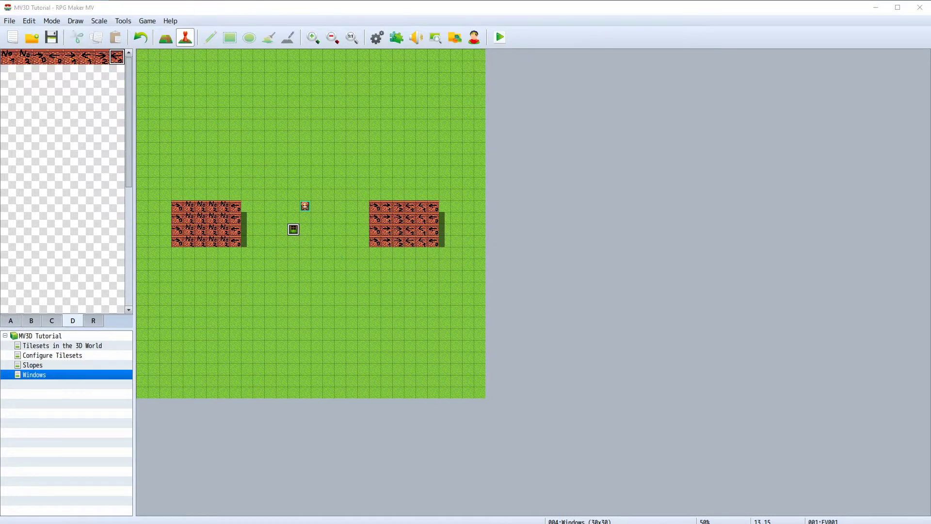
# Walk the party around the window event in the playtest to inspect it in 3D, and close the game.
pyautogui.moveTo(228, 57); pyautogui.dragTo(387, 62)
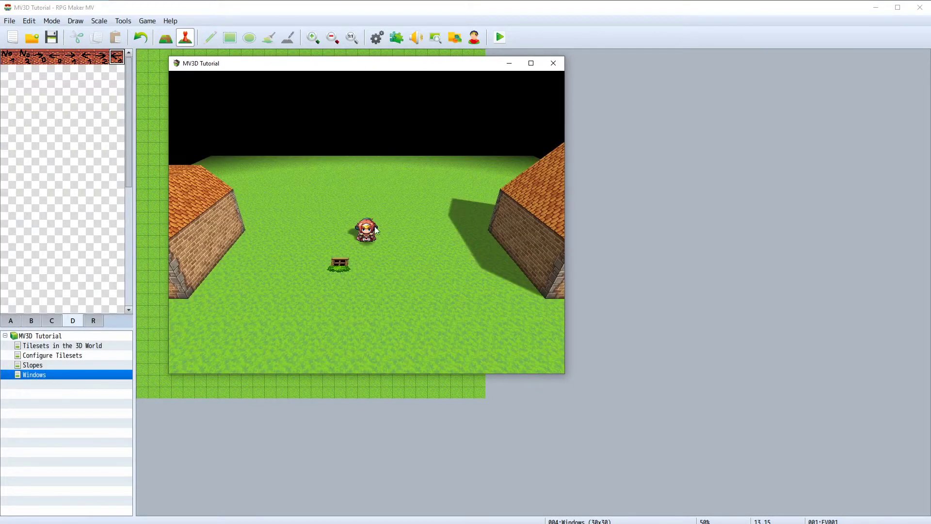
pyautogui.press('Right')
pyautogui.press('Down')
pyautogui.press('Down')
pyautogui.press('Up')
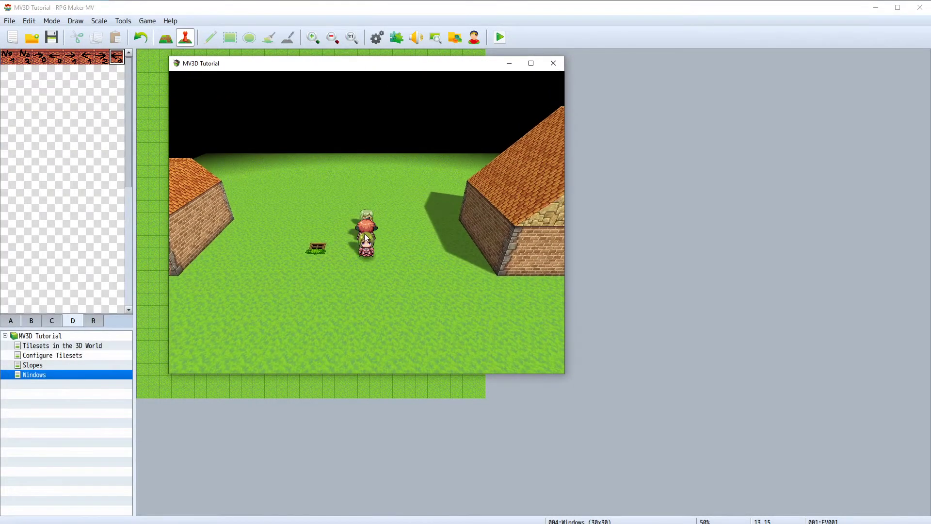
pyautogui.click(554, 63)
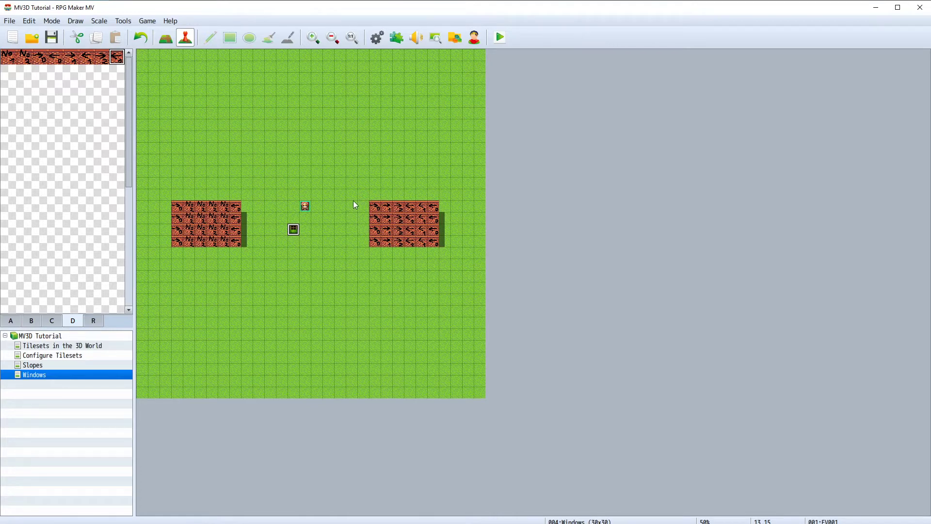
# Set the note of the window event at tile 13,15 to "<mv3d: shape(wall)>".
pyautogui.doubleClick(294, 229)
pyautogui.moveTo(310, 100); pyautogui.dragTo(251, 97)
pyautogui.click(284, 122)
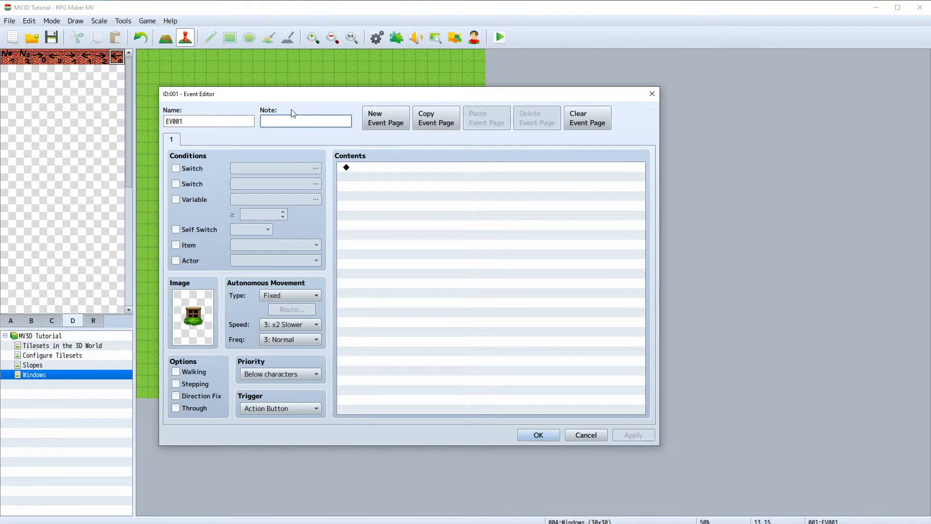
pyautogui.write('<mv3d')
pyautogui.write(': shape(wall)>')
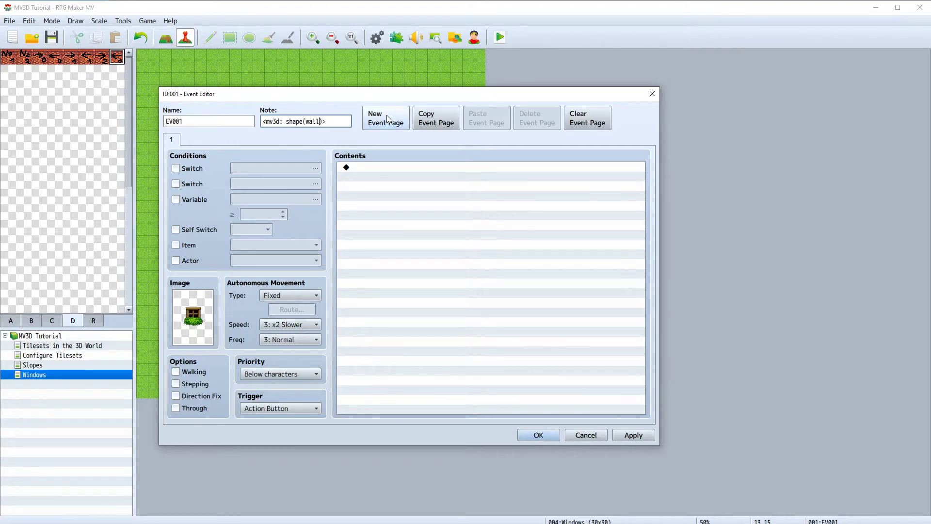
pyautogui.click(539, 437)
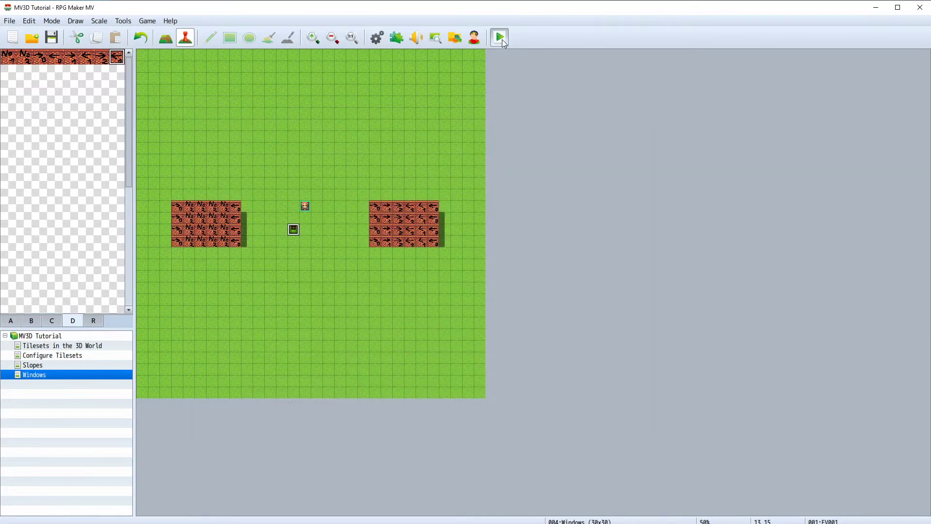
# Save and playtest the map to check the wall-shaped window event, and close the game.
pyautogui.click(501, 38)
pyautogui.click(424, 285)
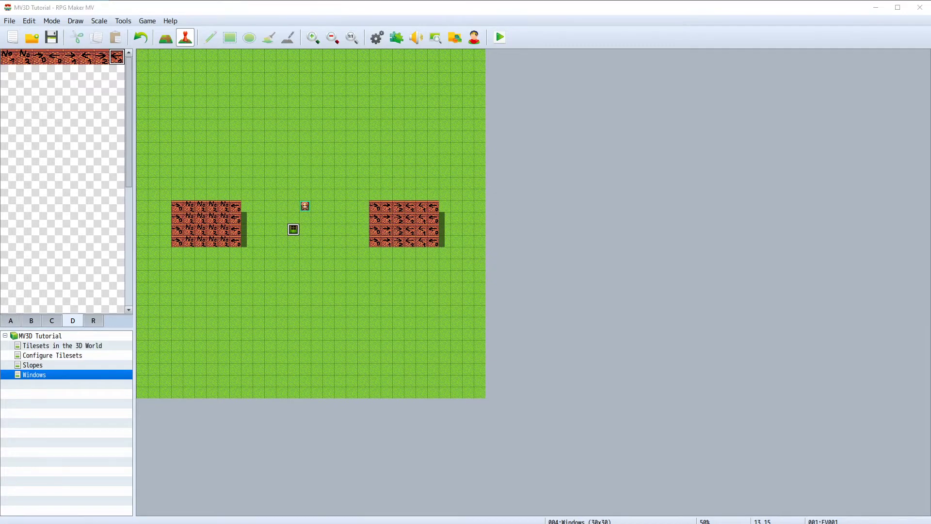
pyautogui.moveTo(316, 146); pyautogui.dragTo(319, 92)
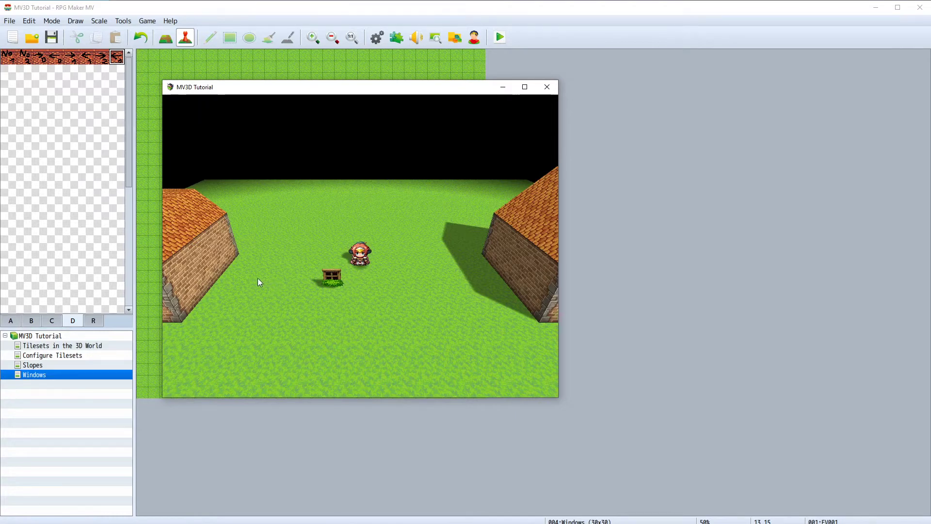
pyautogui.click(547, 87)
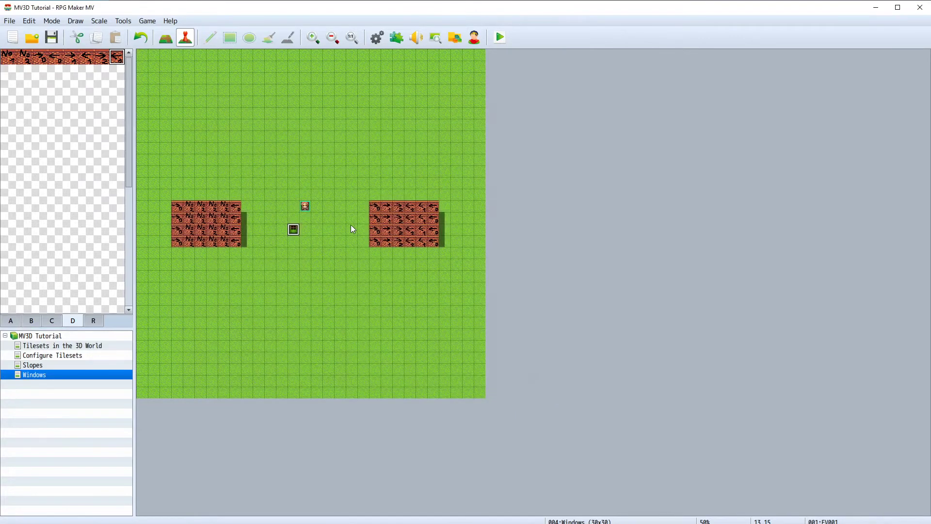
# Move the window event onto the west block at tile 7,16 and check its placement in a saved playtest.
pyautogui.moveTo(222, 240); pyautogui.dragTo(223, 240)
pyautogui.click(499, 37)
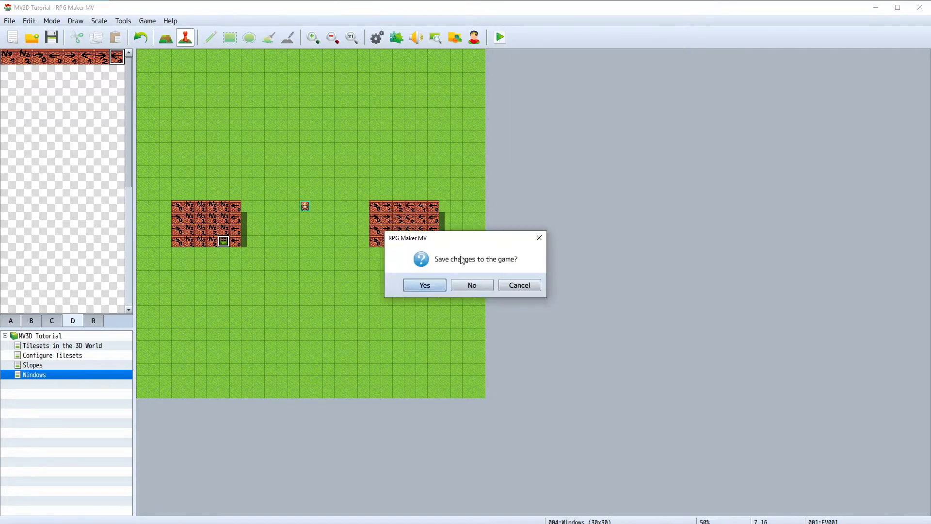
pyautogui.click(423, 285)
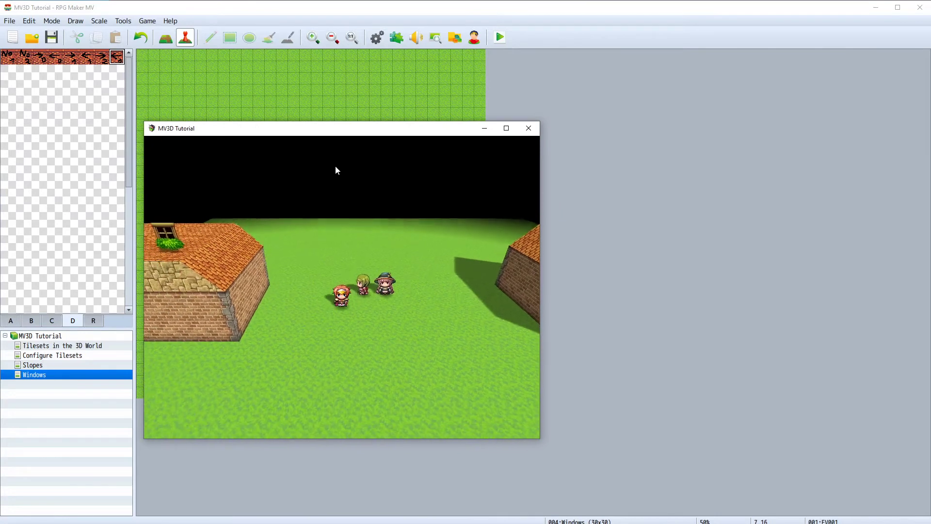
pyautogui.press('Left')
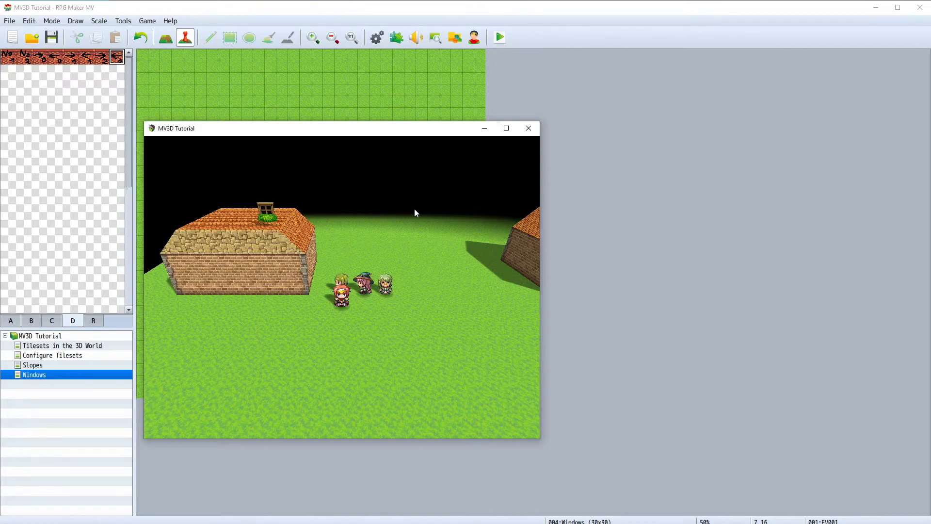
pyautogui.click(531, 129)
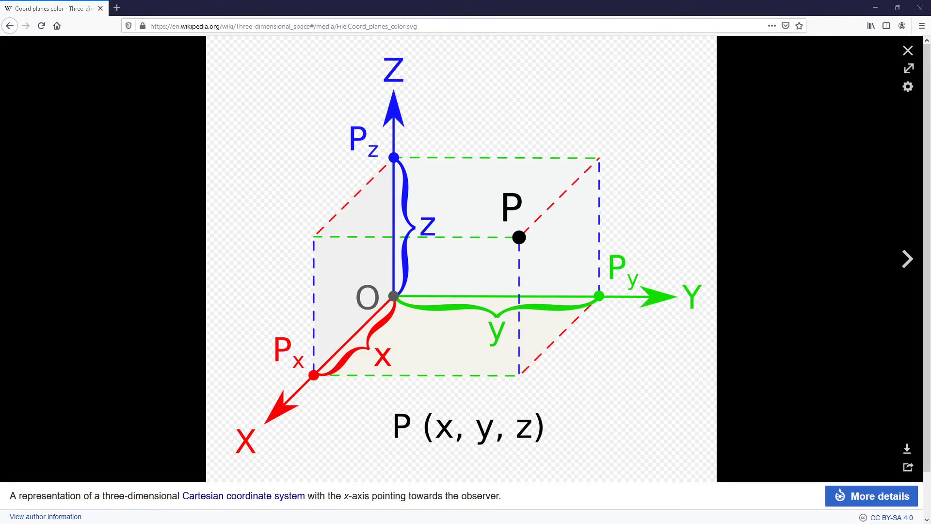
# Switch back to RPG Maker MV and extend the window event's note to "<mv3d: shape(wall), z(0)>".
pyautogui.hotkey('alt', 'Tab')
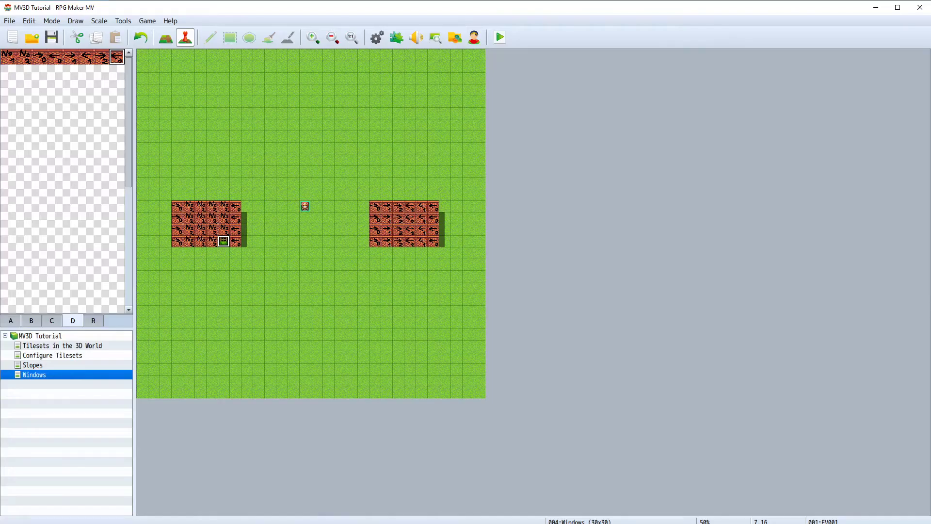
pyautogui.doubleClick(229, 240)
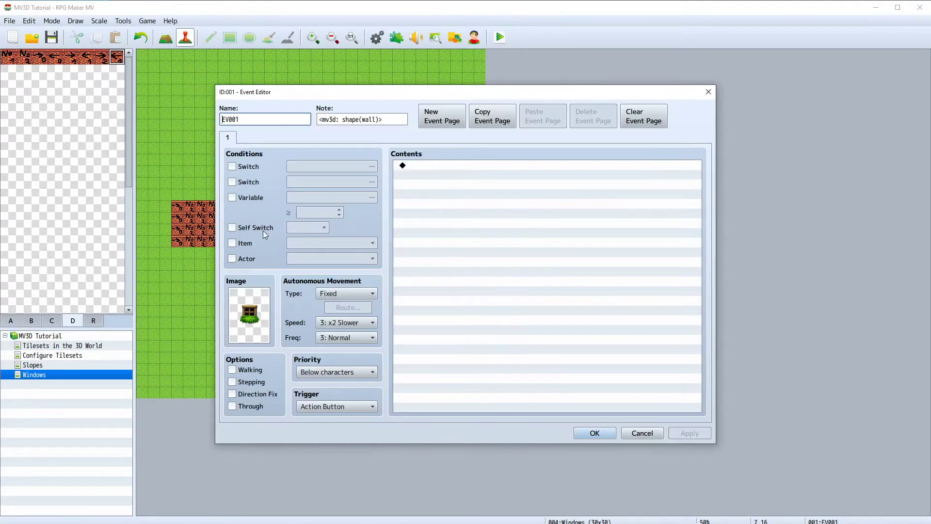
pyautogui.tripleClick(383, 119)
pyautogui.click(382, 120)
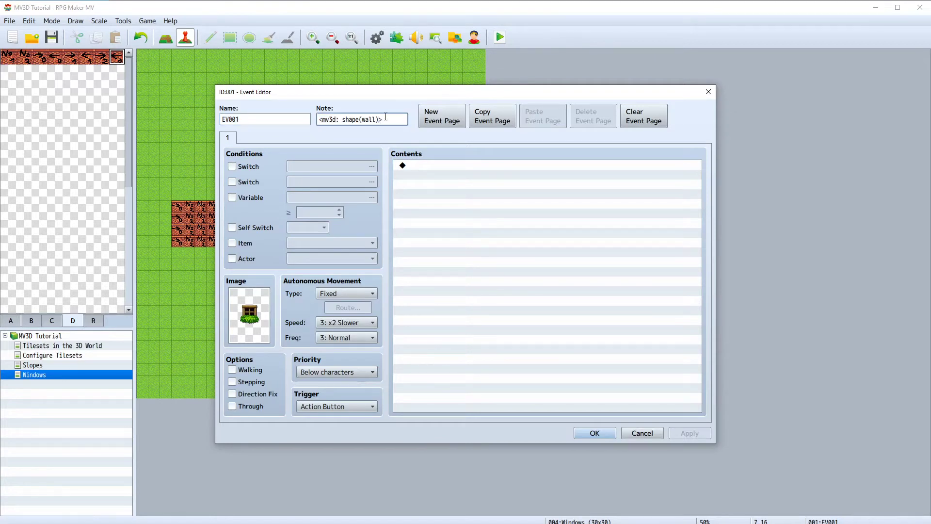
pyautogui.write(', z')
pyautogui.write('()')
pyautogui.write('0')
pyautogui.click(605, 433)
# Save and playtest the map, walk to the front of the west building to check the window, and close the game.
pyautogui.click(499, 38)
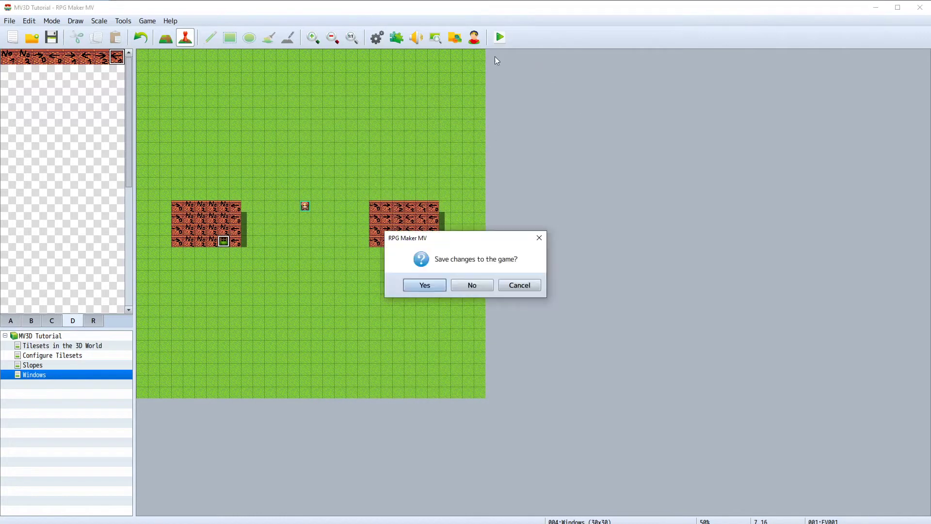
pyautogui.click(436, 288)
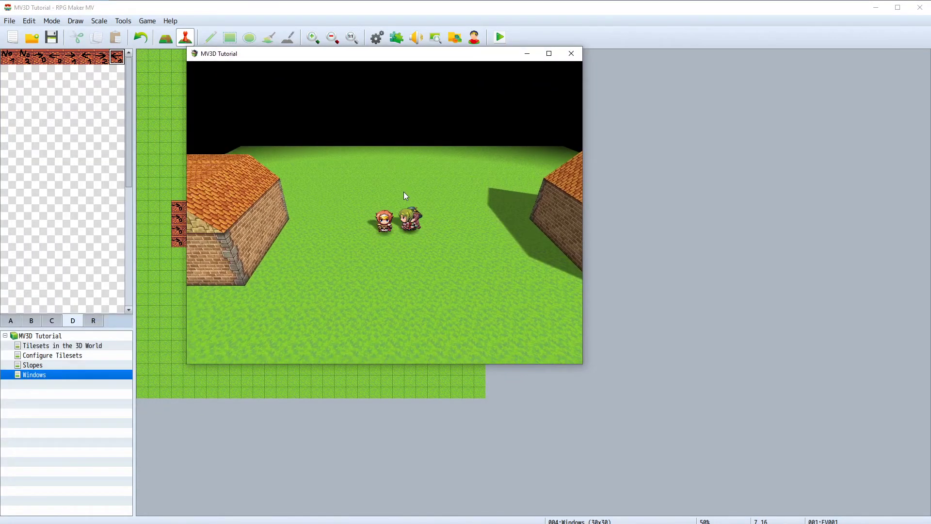
pyautogui.press('Down')
pyautogui.press('Left')
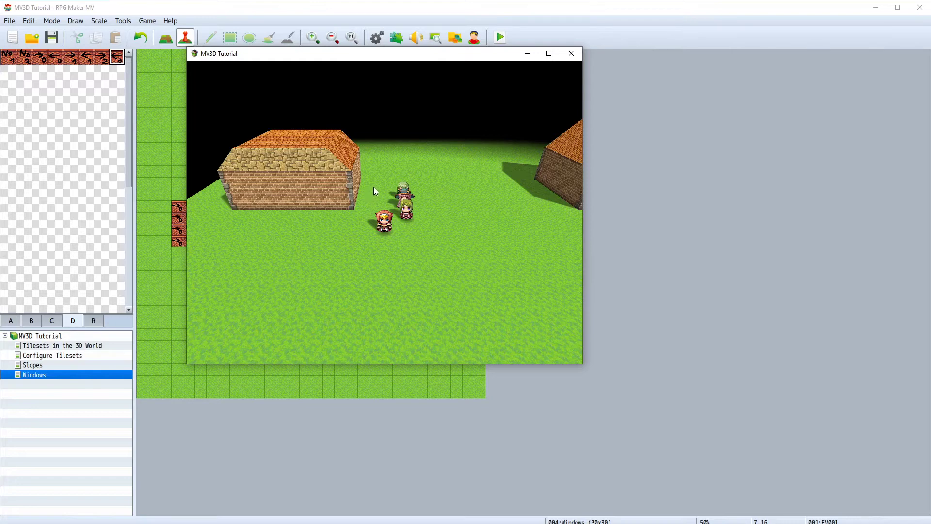
pyautogui.click(571, 54)
# Add yoff(0.51) after z(0) in the window event's note.
pyautogui.doubleClick(223, 241)
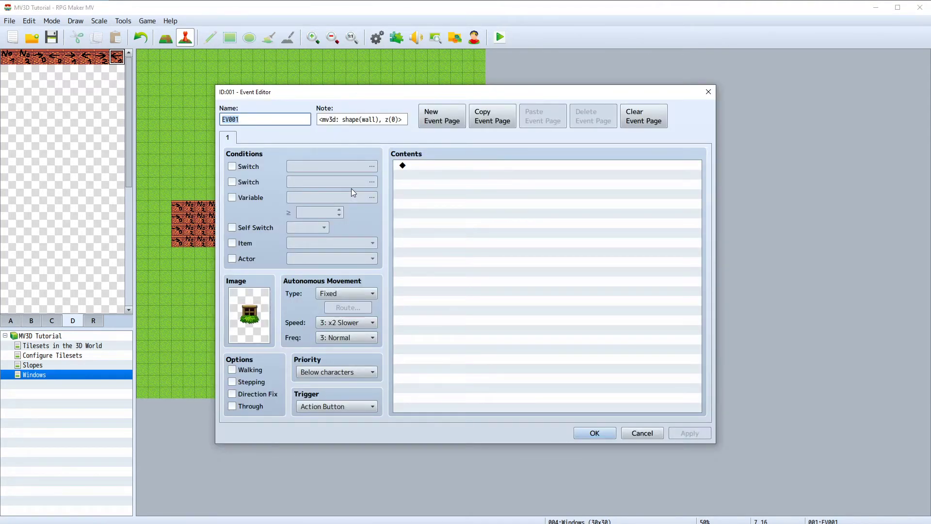
pyautogui.click(397, 120)
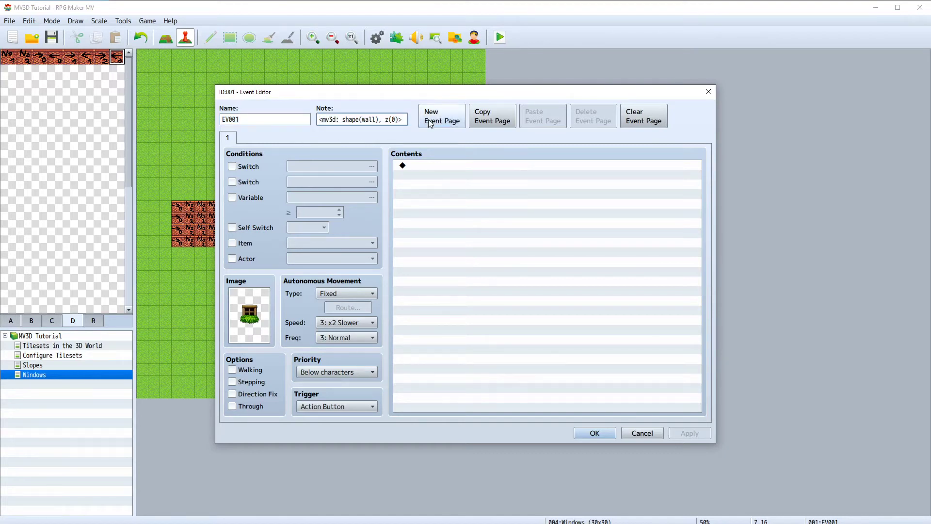
pyautogui.write('yoff(')
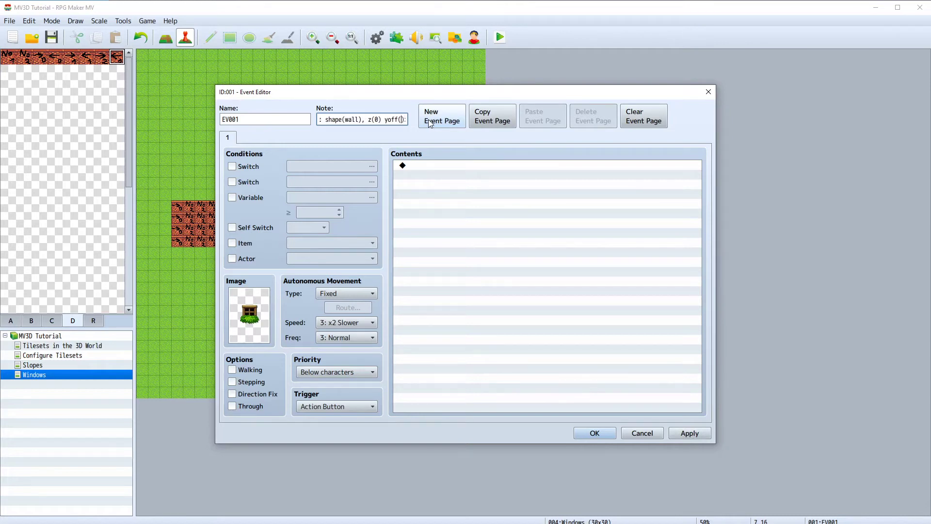
pyautogui.write('0.51')
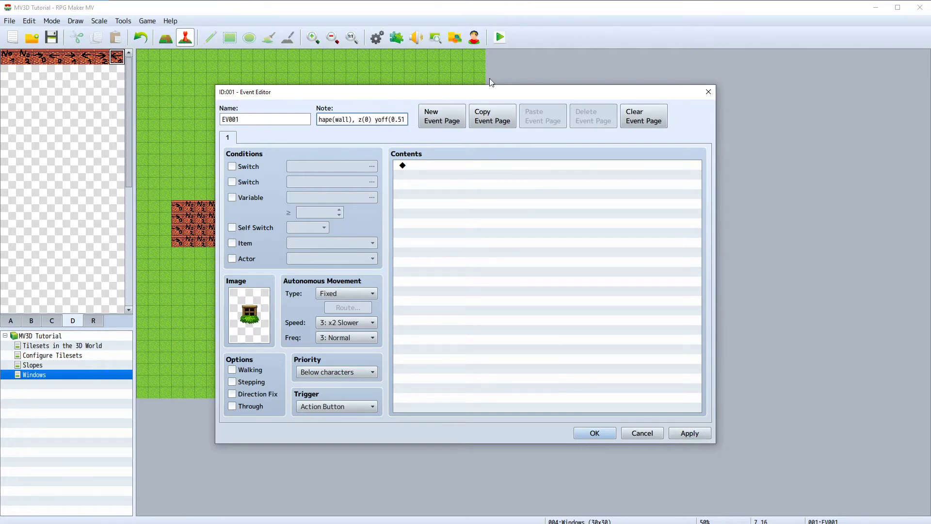
pyautogui.click(593, 433)
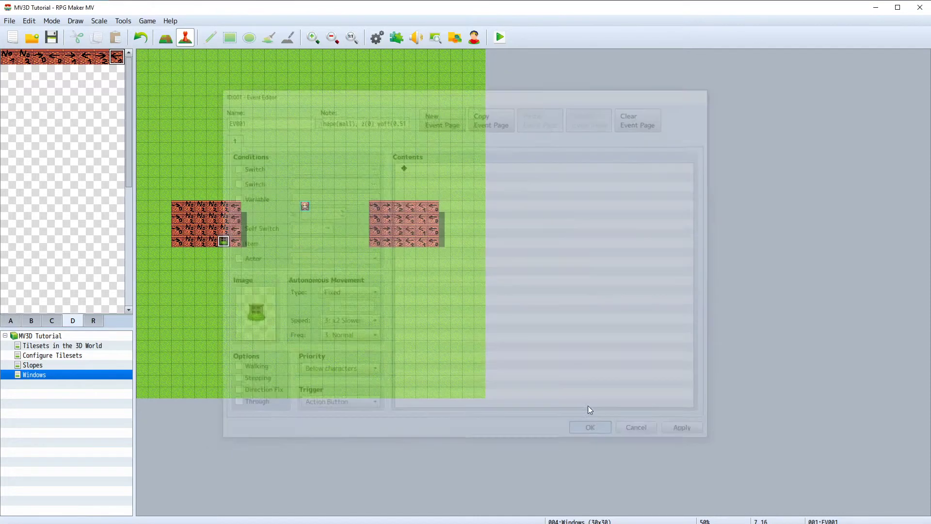
# Save and playtest the map to check the offset window on the west building's front wall, and close the game.
pyautogui.click(499, 40)
pyautogui.click(423, 285)
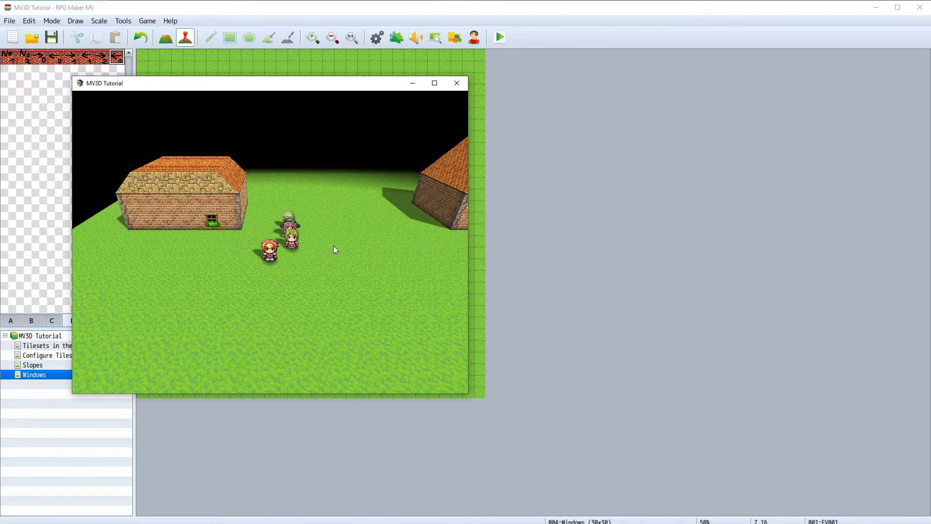
pyautogui.click(457, 83)
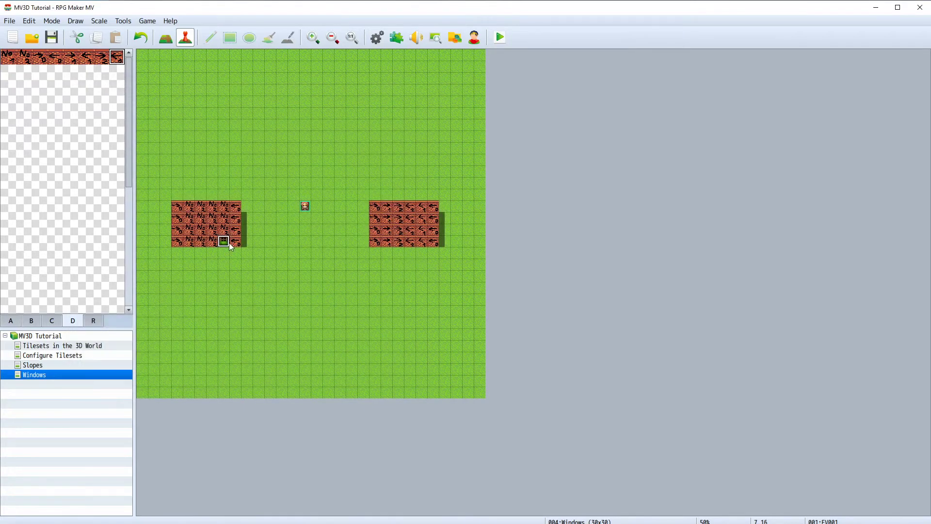
# Change the height in the window event's note to z(0.4) and duplicate the event at tile 4,16.
pyautogui.doubleClick(229, 242)
pyautogui.click(390, 119)
pyautogui.moveTo(394, 119); pyautogui.dragTo(399, 119)
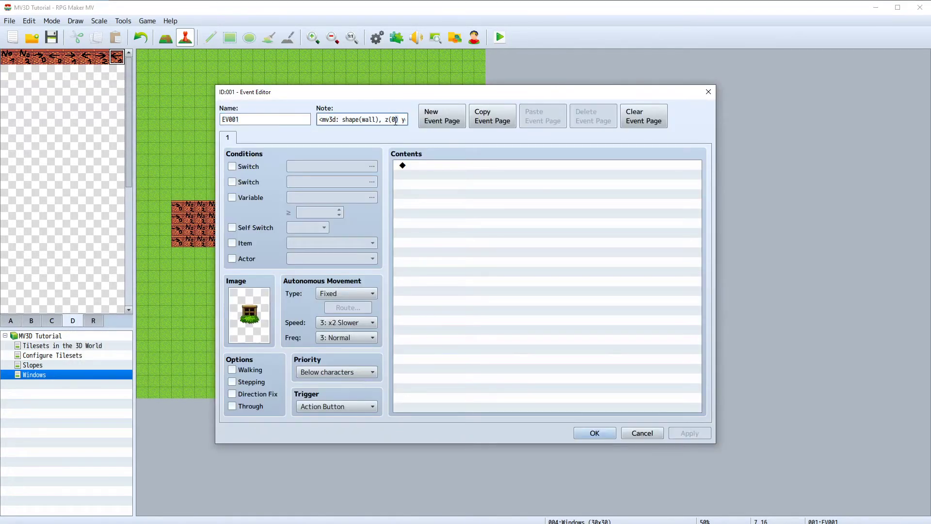
pyautogui.press('Left')
pyautogui.write('.4')
pyautogui.click(591, 432)
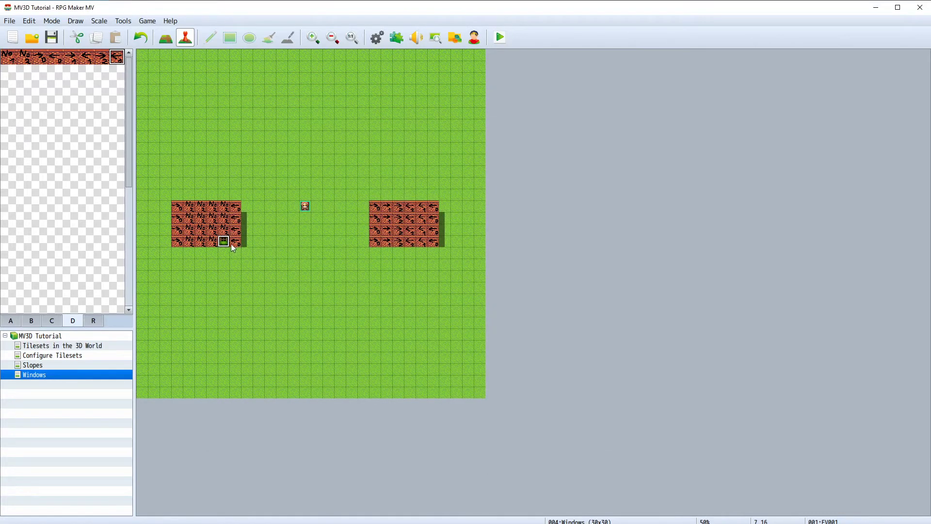
pyautogui.click(194, 244)
pyautogui.hotkey('ctrl', 'v')
# Save and playtest the map, walk to the west building to check both windows, and close the game.
pyautogui.click(499, 39)
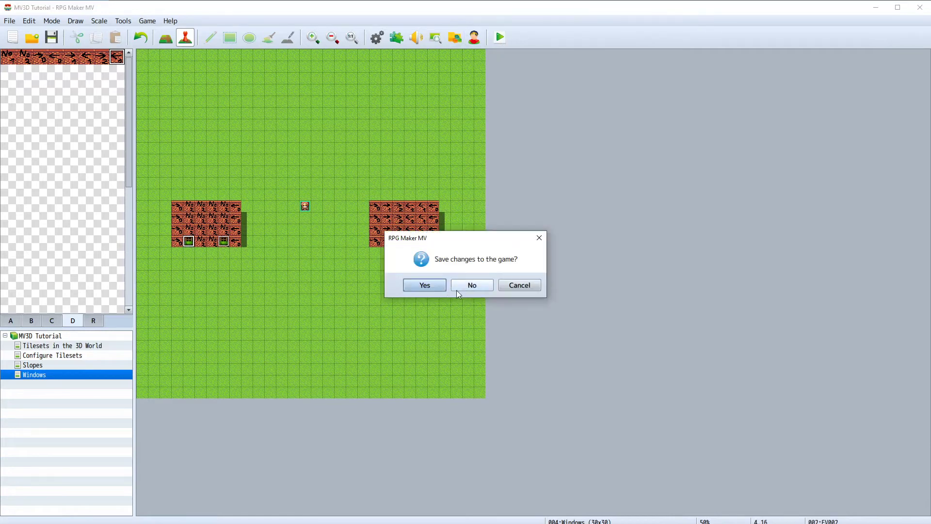
pyautogui.click(434, 283)
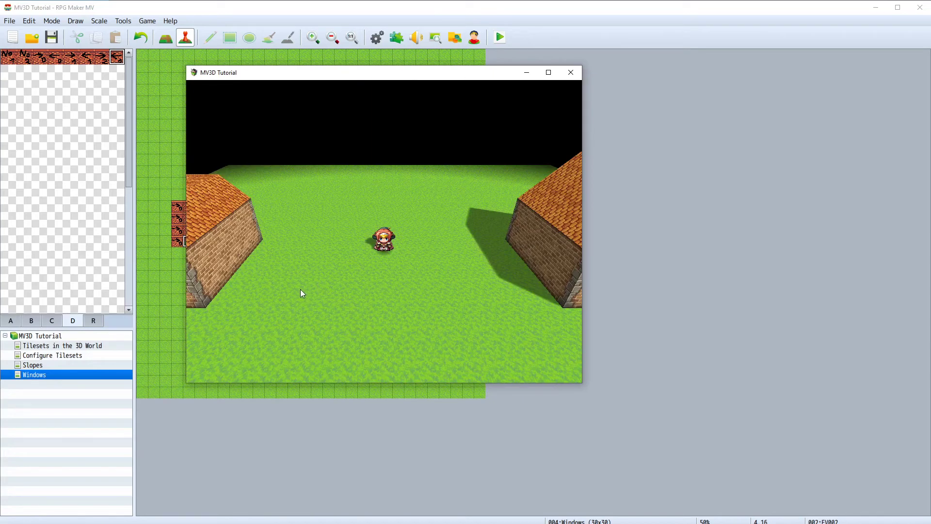
pyautogui.press('Left')
pyautogui.press('Down')
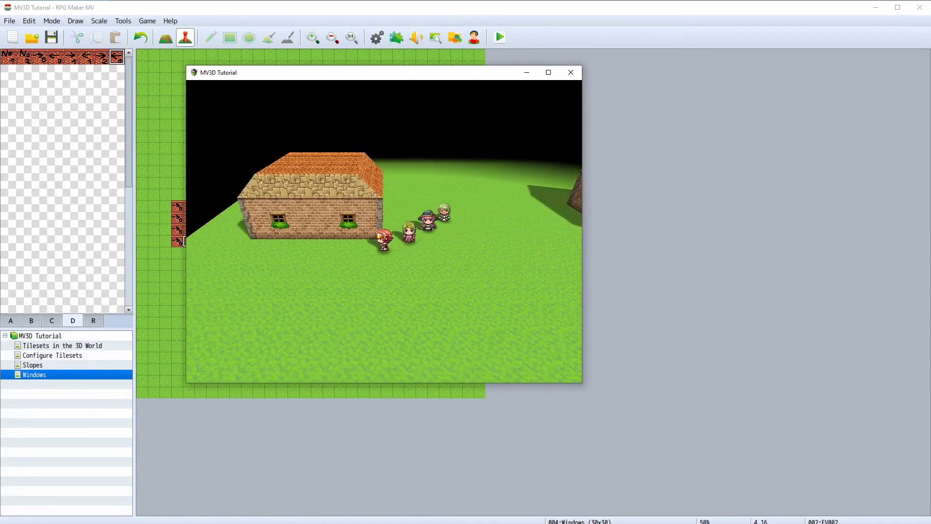
pyautogui.press('Left')
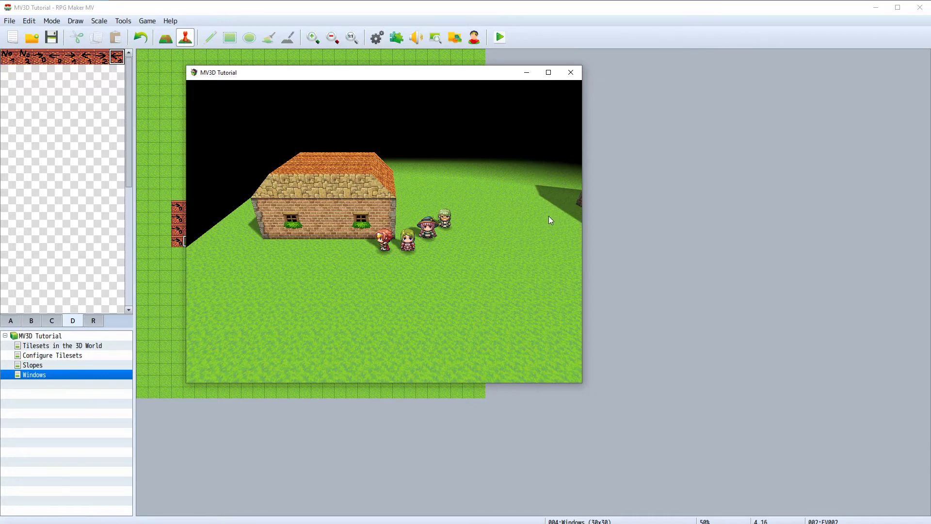
pyautogui.click(571, 73)
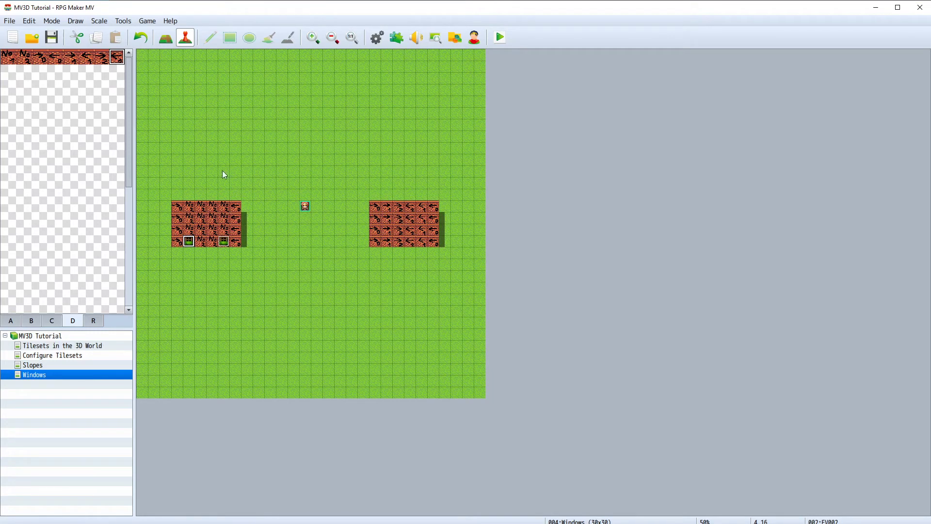
# Review the complete note tags of the window event at tile 7,16 and close its editor.
pyautogui.doubleClick(223, 243)
pyautogui.click(391, 120)
pyautogui.moveTo(391, 120); pyautogui.dragTo(414, 120)
pyautogui.click(384, 120)
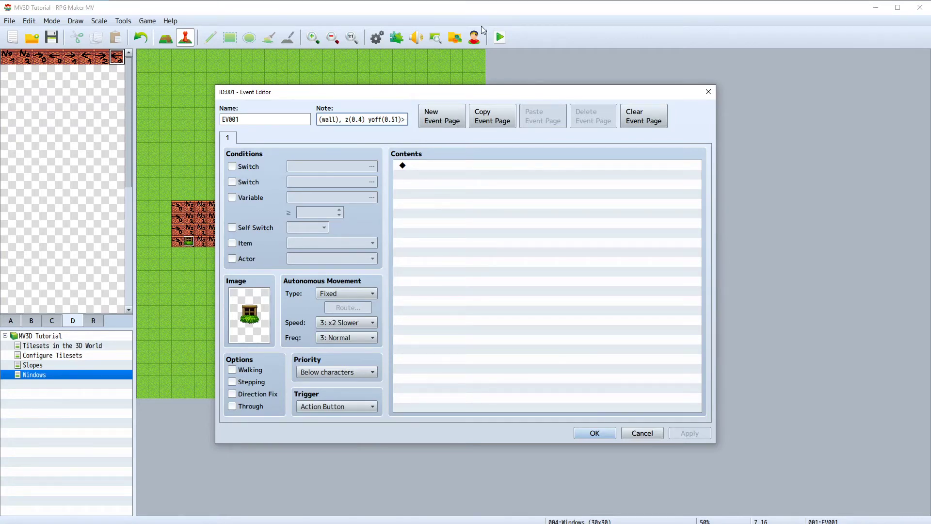
pyautogui.click(597, 432)
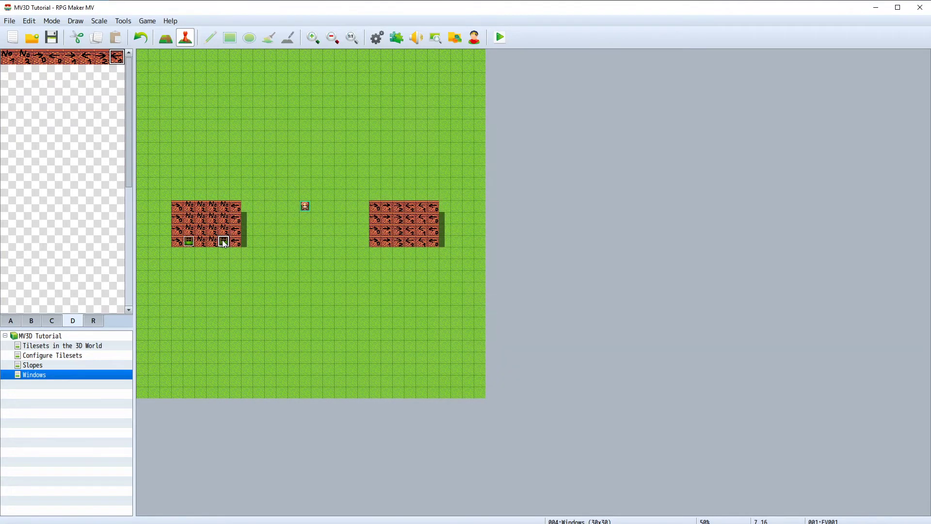
# Duplicate the window event at tiles 7,13 and 4,13, and set the y-offset in the 7,13 event's note to yoff(-0.51).
pyautogui.click(223, 209)
pyautogui.hotkey('ctrl', 'v')
pyautogui.click(193, 206)
pyautogui.hotkey('ctrl', 'v')
pyautogui.doubleClick(222, 206)
pyautogui.click(389, 120)
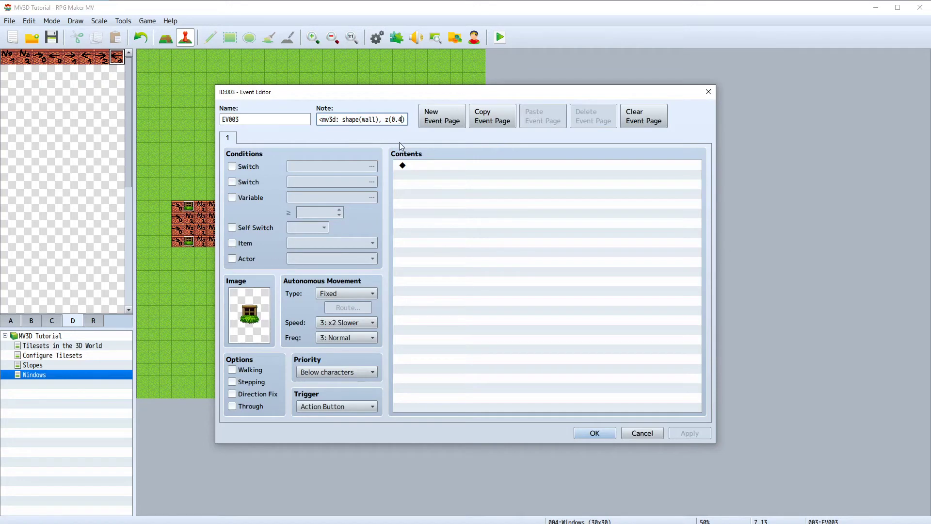
pyautogui.write('yoff(0.5')
pyautogui.write(')')
pyautogui.click(594, 432)
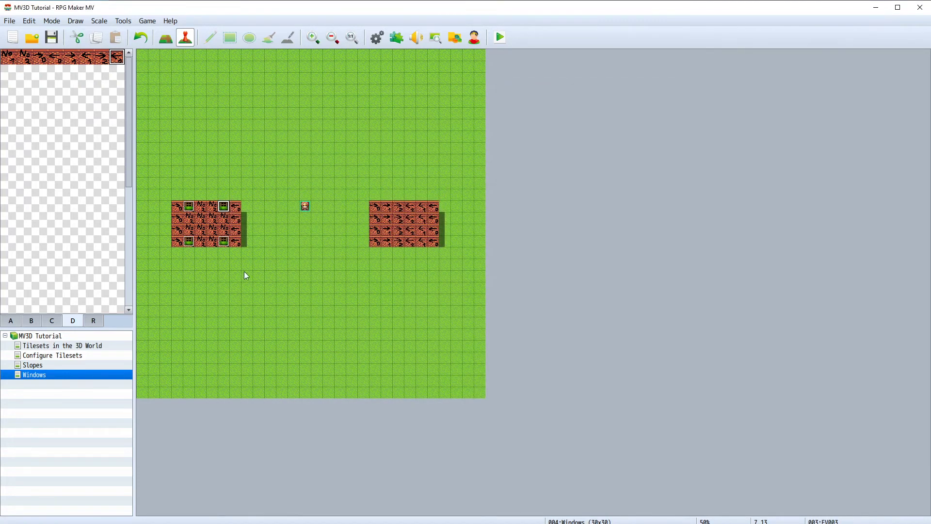
# Change the y-offset in the note of the window event at tile 4,13 to yoff(-0.51).
pyautogui.doubleClick(188, 205)
pyautogui.click(396, 119)
pyautogui.press('Right')
pyautogui.press('Right')
pyautogui.press('Right')
pyautogui.press('Right')
pyautogui.press('Right')
pyautogui.press('Right')
pyautogui.press('Right')
pyautogui.press('Right')
pyautogui.press('Right')
pyautogui.press('Right')
pyautogui.press('Right')
pyautogui.press('Right')
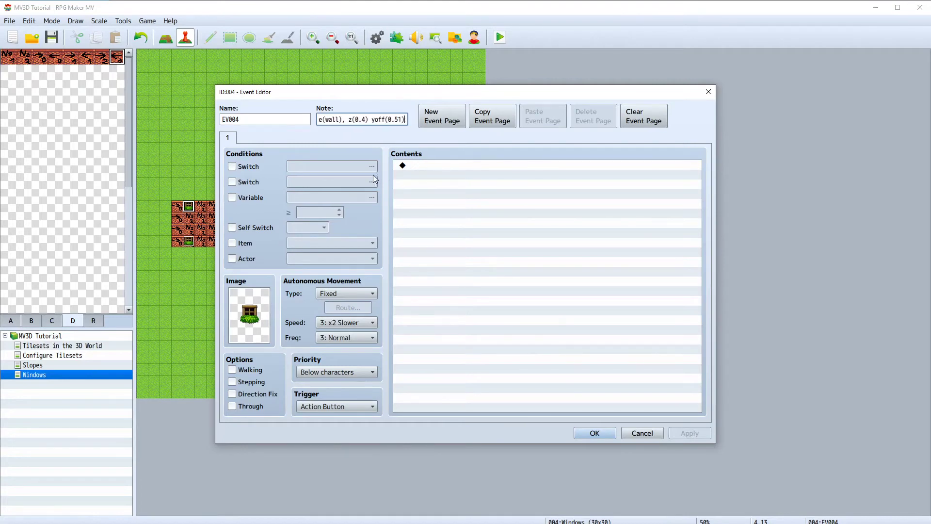
pyautogui.press('Left')
pyautogui.press('Left')
pyautogui.press('Left')
pyautogui.write('-')
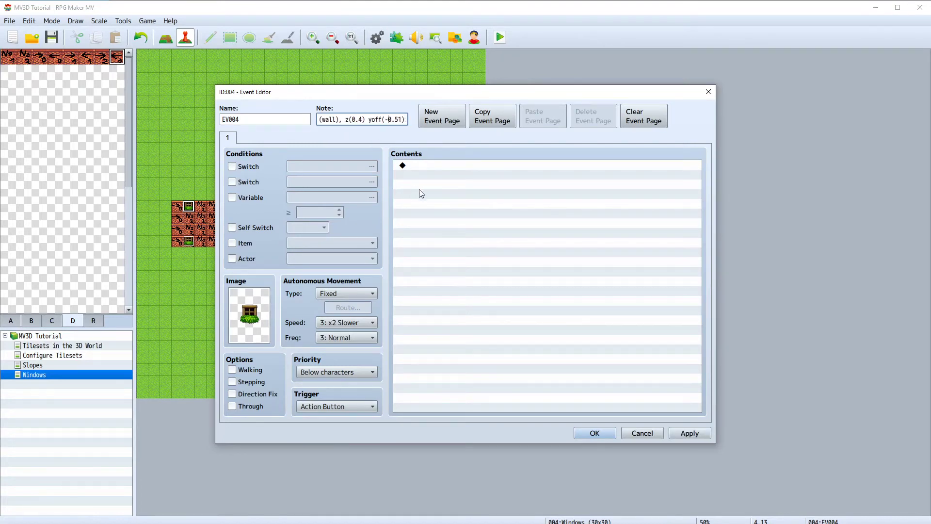
pyautogui.click(588, 432)
# Save and playtest the map, rotate the camera to check the west building's back-wall windows, and close the game.
pyautogui.click(499, 39)
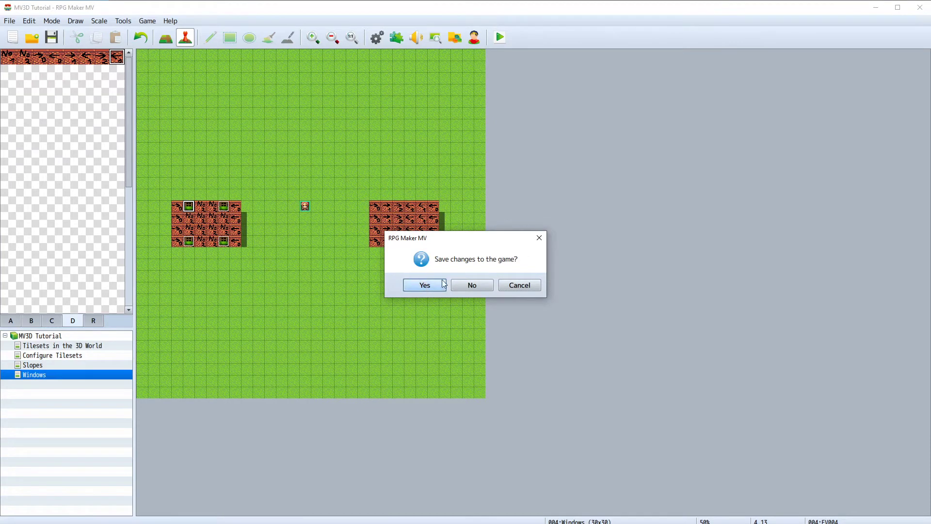
pyautogui.click(428, 284)
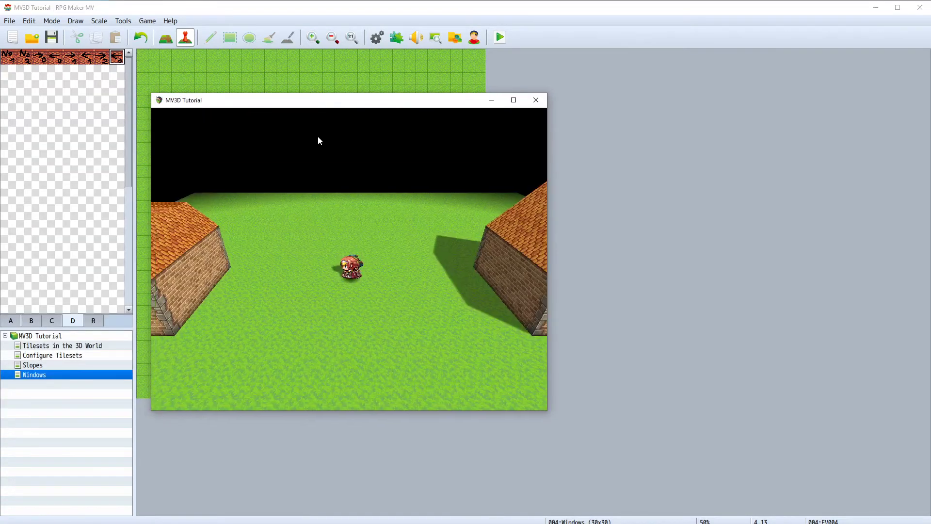
pyautogui.press('q')
pyautogui.press('q')
pyautogui.press('Right')
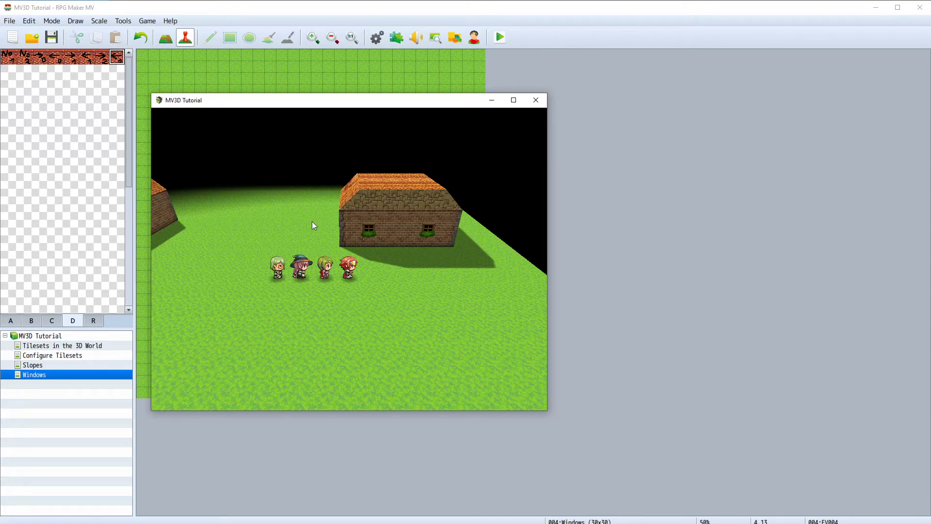
pyautogui.click(536, 100)
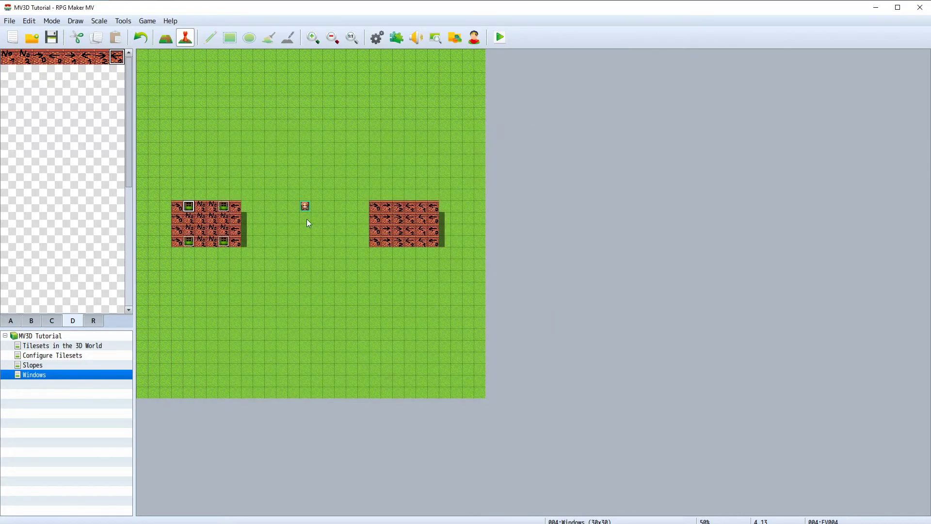
# Duplicate the 7,13 window event at tile 8,14 and replace the yoff tag in its note with xoff(0.51) followed by a comma.
pyautogui.click(223, 204)
pyautogui.click(235, 218)
pyautogui.hotkey('ctrl', 'v')
pyautogui.doubleClick(235, 217)
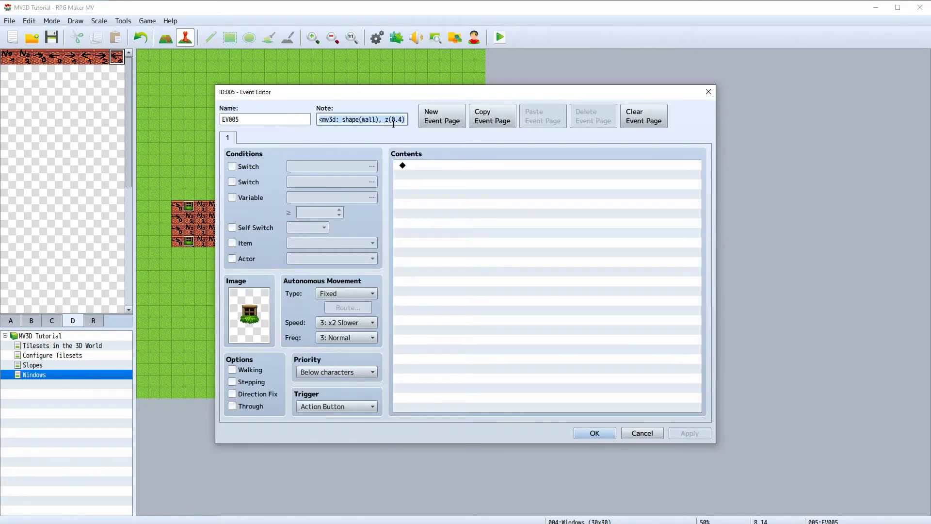
pyautogui.write('yoff(-0.5')
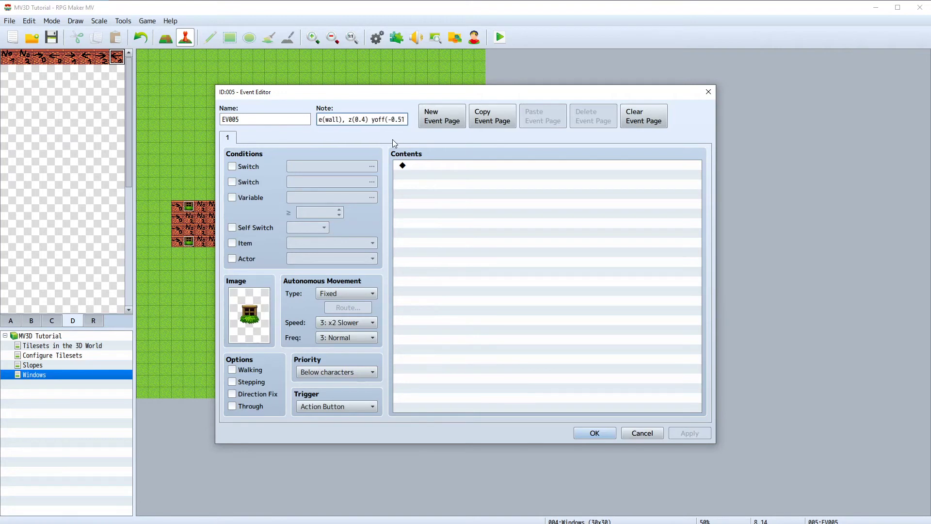
pyautogui.write('1')
pyautogui.press('Left')
pyautogui.press('Left')
pyautogui.press('Left')
pyautogui.press('Left')
pyautogui.press('Left')
pyautogui.press('Left')
pyautogui.press('Left')
pyautogui.press('Left')
pyautogui.press('Left')
pyautogui.press('BackSpace')
pyautogui.write('x')
pyautogui.moveTo(358, 96); pyautogui.dragTo(437, 80)
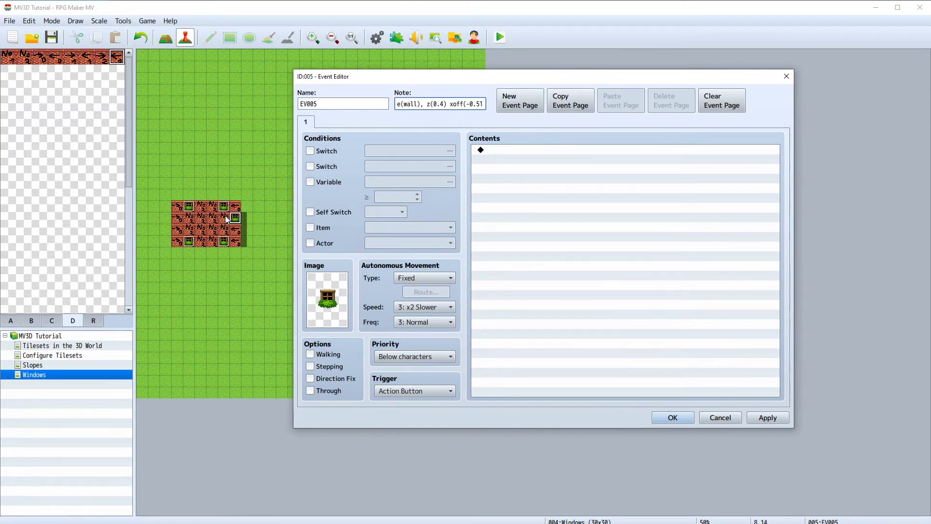
pyautogui.press('BackSpace')
pyautogui.write(', ')
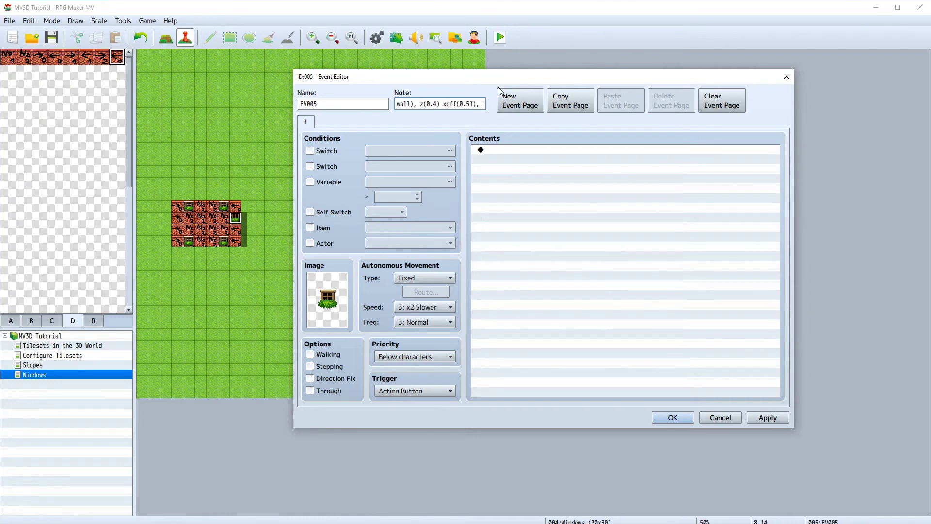
pyautogui.write('rot')
pyautogui.write(')=')
pyautogui.write('90')
# Add rot(90) to the note of the window event at tile 8,14 and duplicate the event at tile 8,15.
pyautogui.click(681, 418)
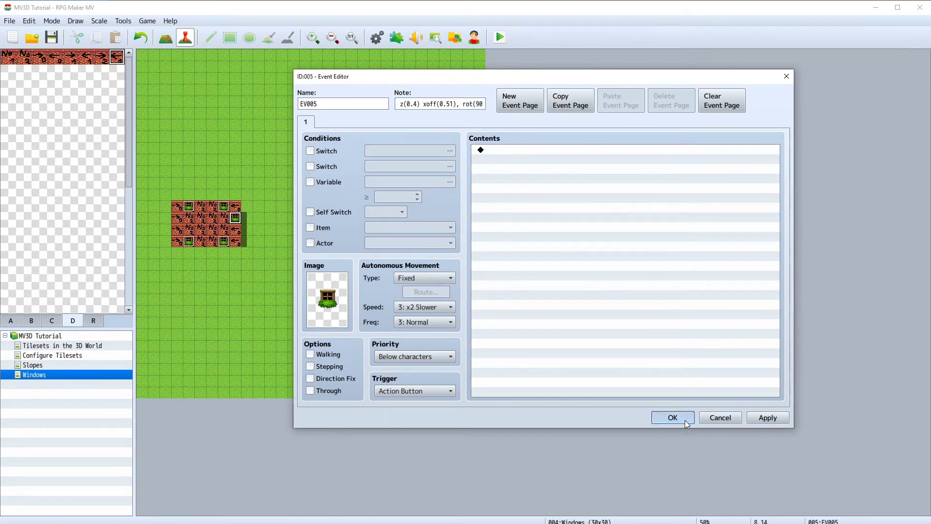
pyautogui.click(234, 233)
pyautogui.hotkey('ctrl', 'v')
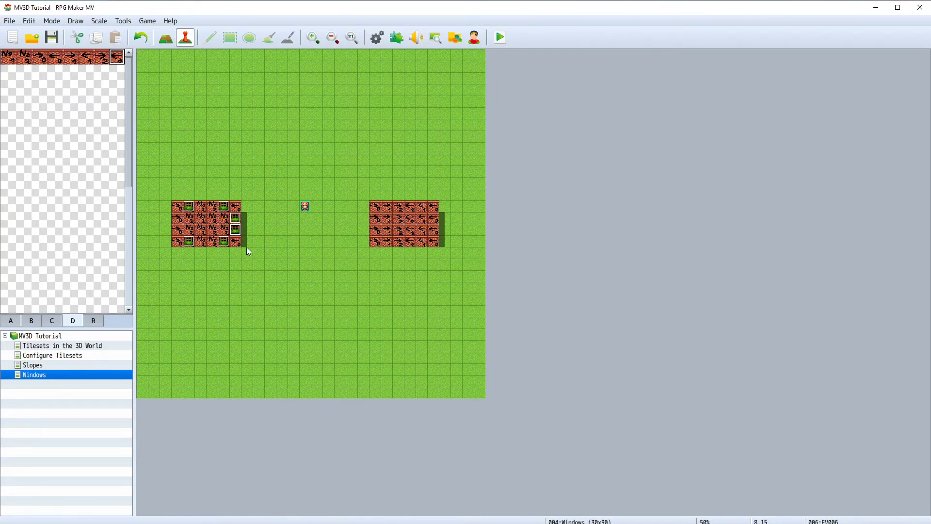
# Save and playtest the map, walk around to check the two windows on the west building's east wall, and close the game.
pyautogui.click(499, 38)
pyautogui.click(426, 284)
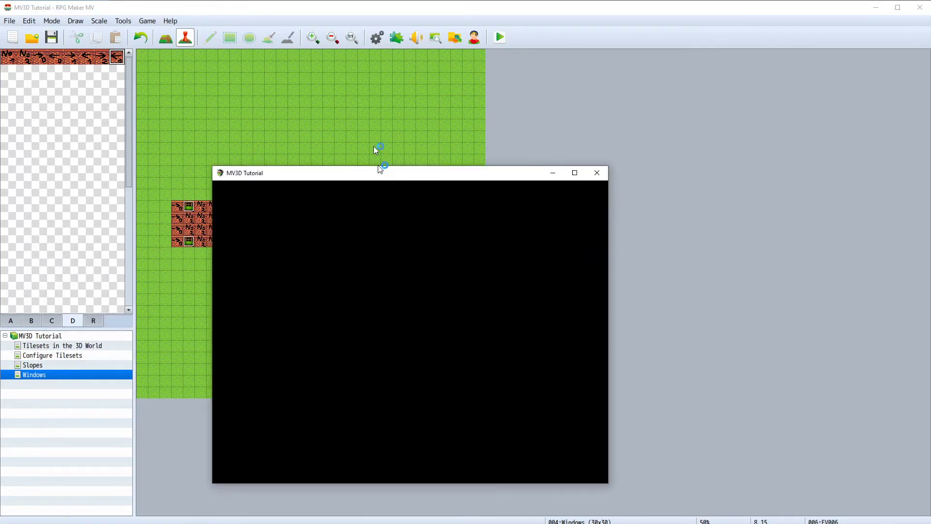
pyautogui.moveTo(380, 172); pyautogui.dragTo(393, 94)
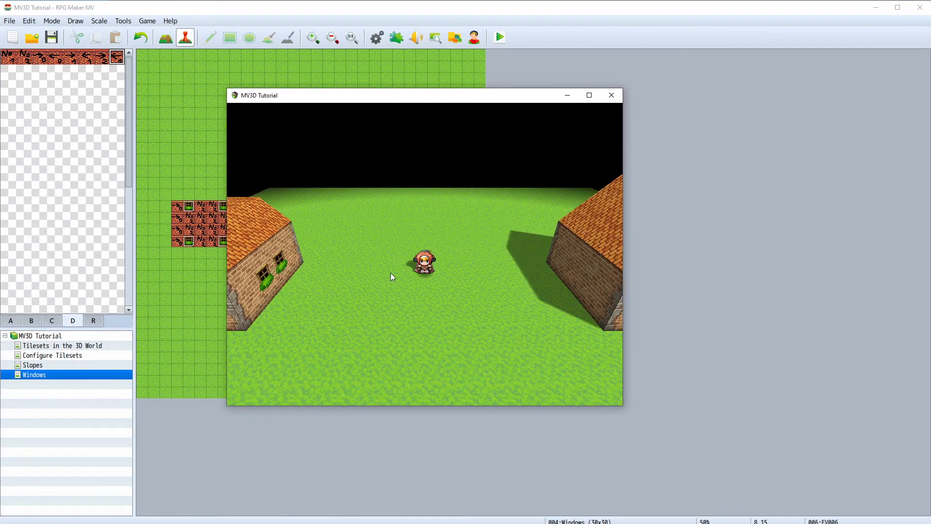
pyautogui.press('Down')
pyautogui.press('q')
pyautogui.press('Left')
pyautogui.press('Up')
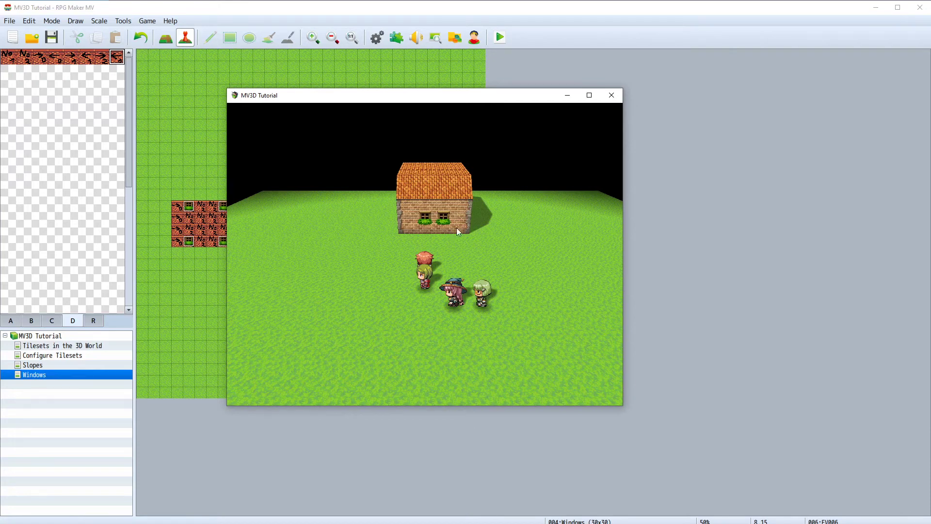
pyautogui.click(611, 96)
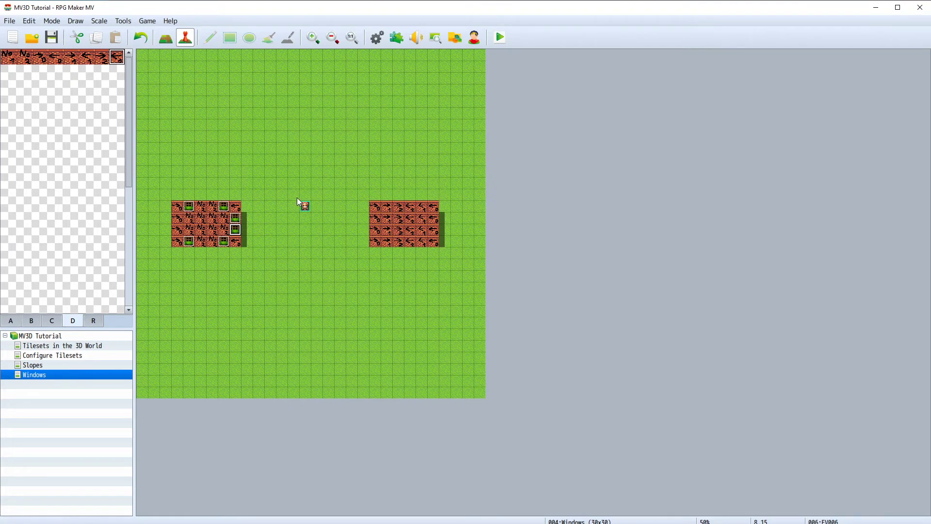
# Insert yoff(0.3) after xoff(0.51) in the note of the window event at tile 8,14.
pyautogui.doubleClick(236, 217)
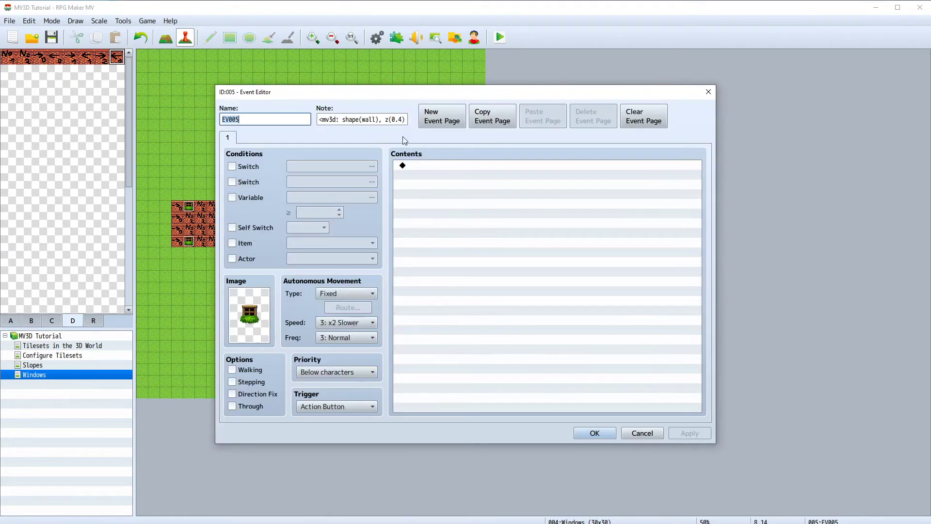
pyautogui.click(388, 121)
pyautogui.click(402, 119)
pyautogui.write('x')
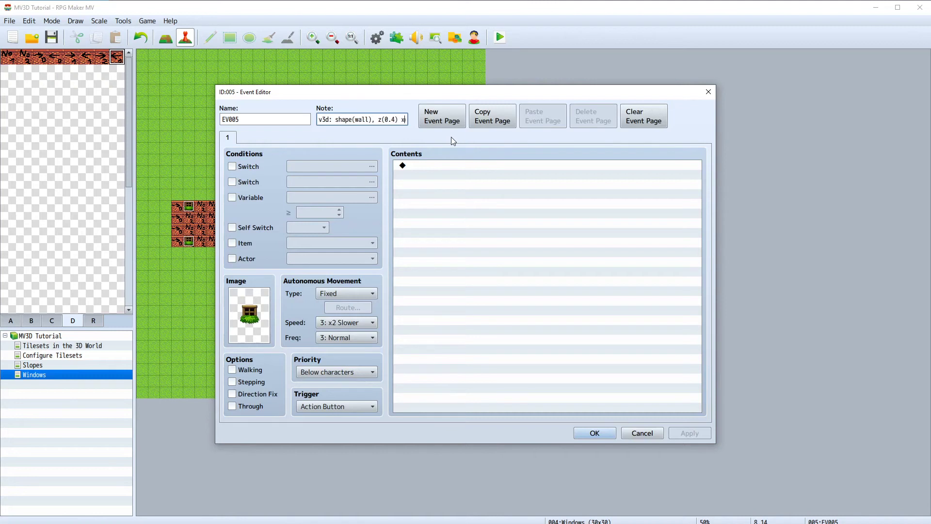
pyautogui.write('off(0.51), rot(')
pyautogui.press('BackSpace')
pyautogui.press('BackSpace')
pyautogui.press('BackSpace')
pyautogui.press('BackSpace')
pyautogui.write('yoff()')
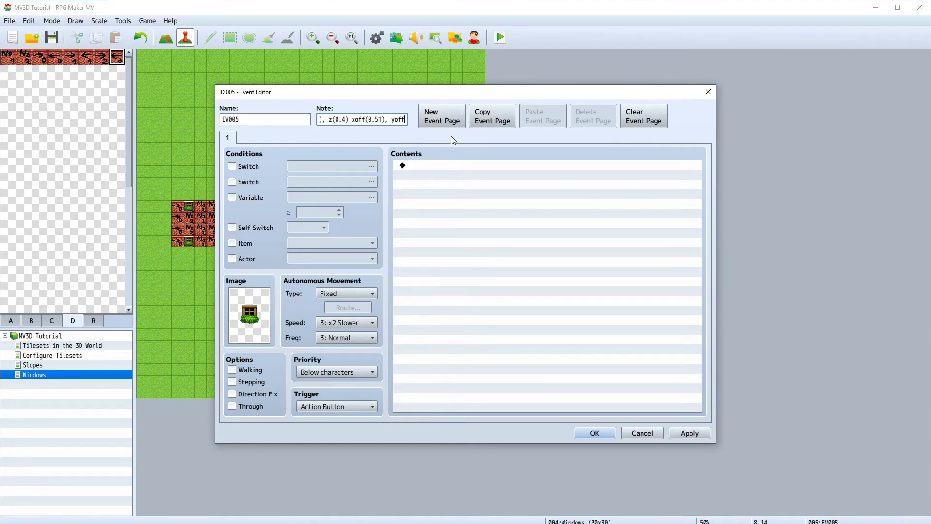
pyautogui.press('Left')
pyautogui.write('0.3')
# Separate yoff(0.3) from the rot tag with a comma in the 8,14 event's note and accept the event.
pyautogui.moveTo(446, 95); pyautogui.dragTo(428, 95)
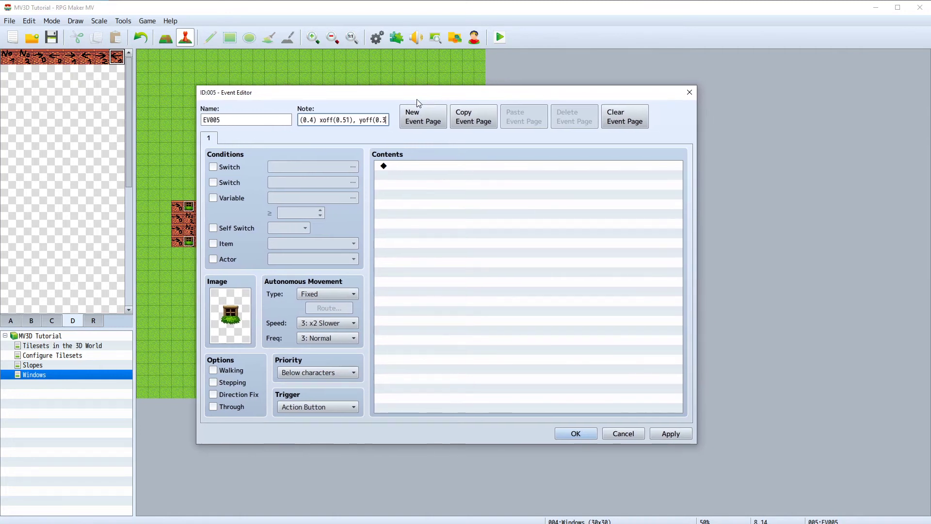
pyautogui.moveTo(358, 122)
pyautogui.mouseDown()
pyautogui.moveTo(388, 122)
pyautogui.moveTo(377, 122)
pyautogui.mouseUp()
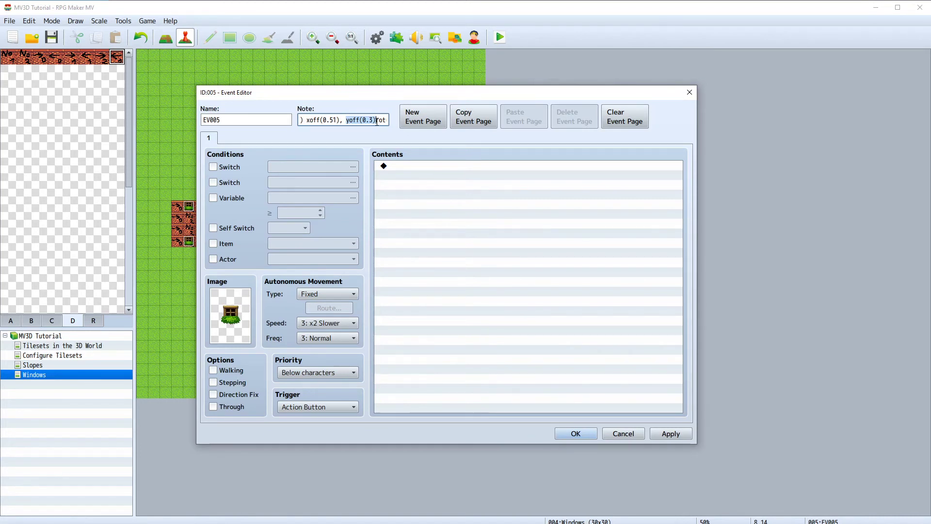
pyautogui.click(376, 122)
pyautogui.write(',')
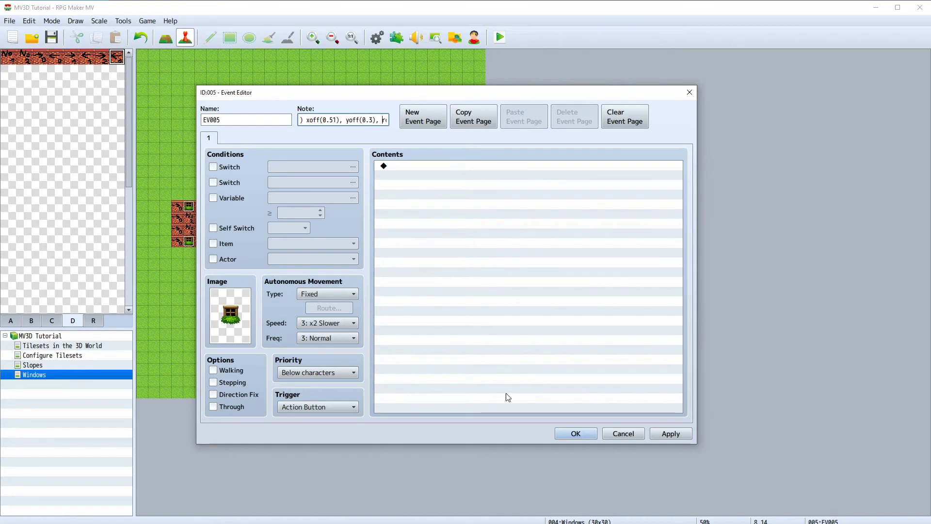
pyautogui.click(570, 433)
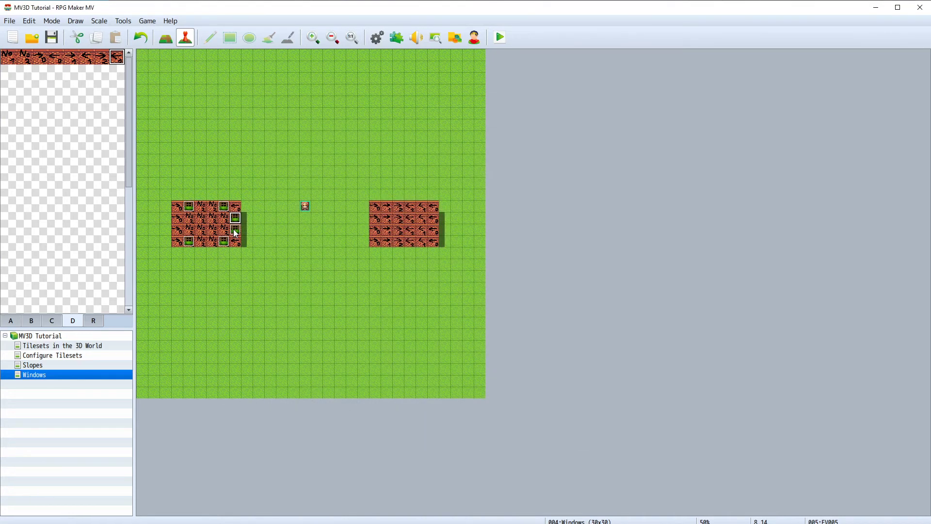
# Insert yoff(0.3) and a comma after xoff(0.51) in the note of the window event at tile 8,15.
pyautogui.doubleClick(235, 232)
pyautogui.click(403, 120)
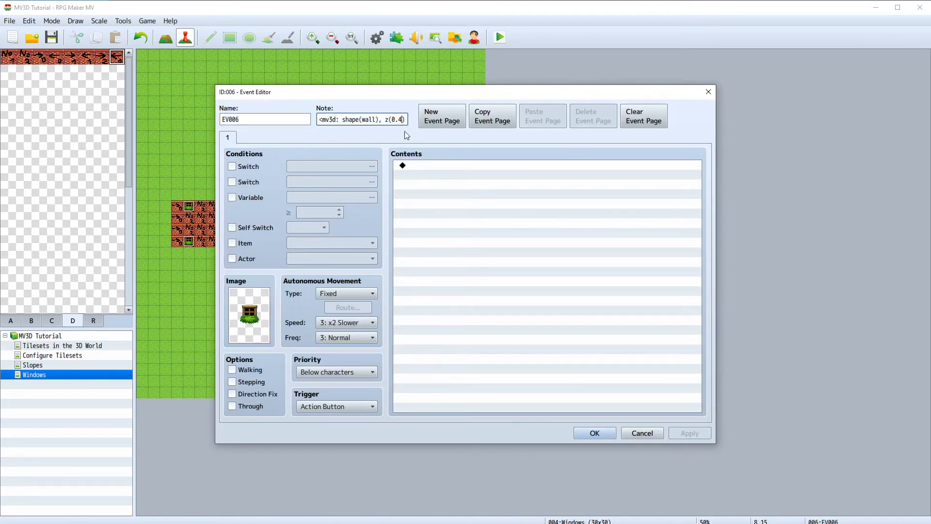
pyautogui.write(') xoff(0.51), rot')
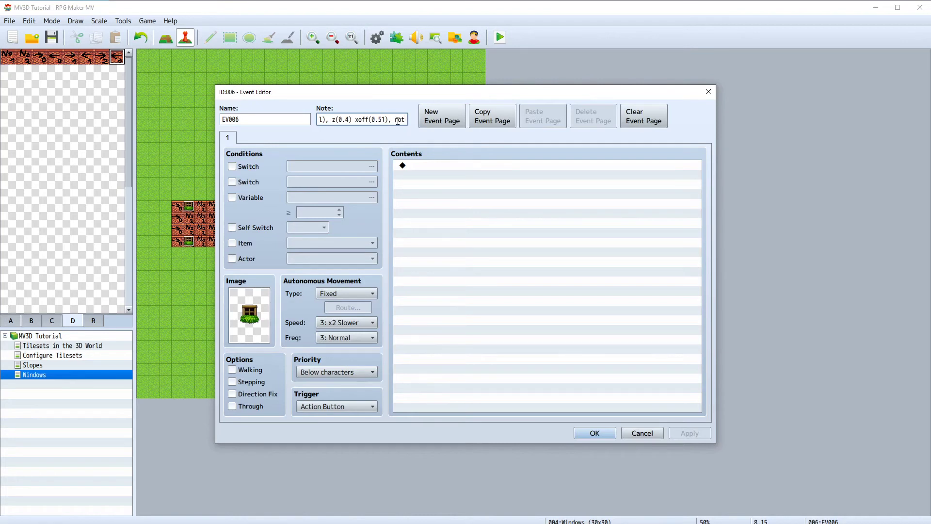
pyautogui.press('BackSpace')
pyautogui.press('BackSpace')
pyautogui.press('BackSpace')
pyautogui.write('yoff(0.3)')
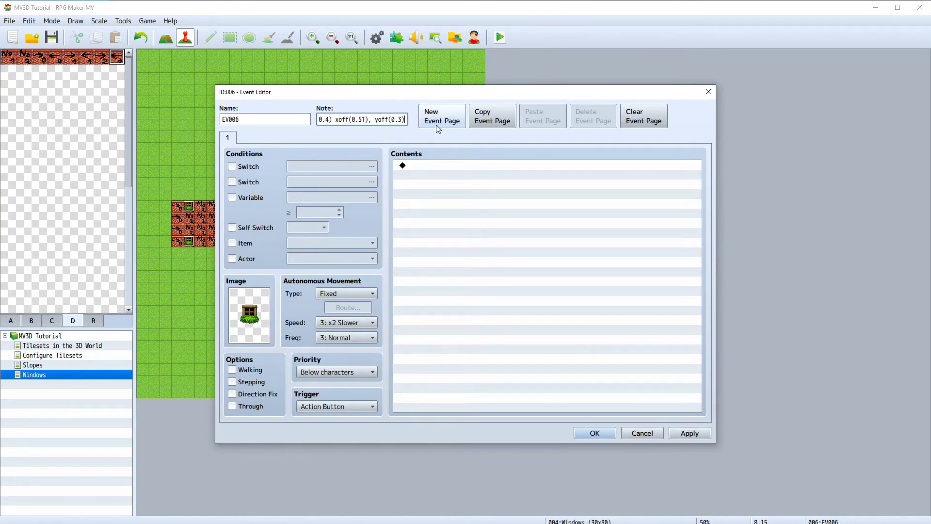
pyautogui.write(',')
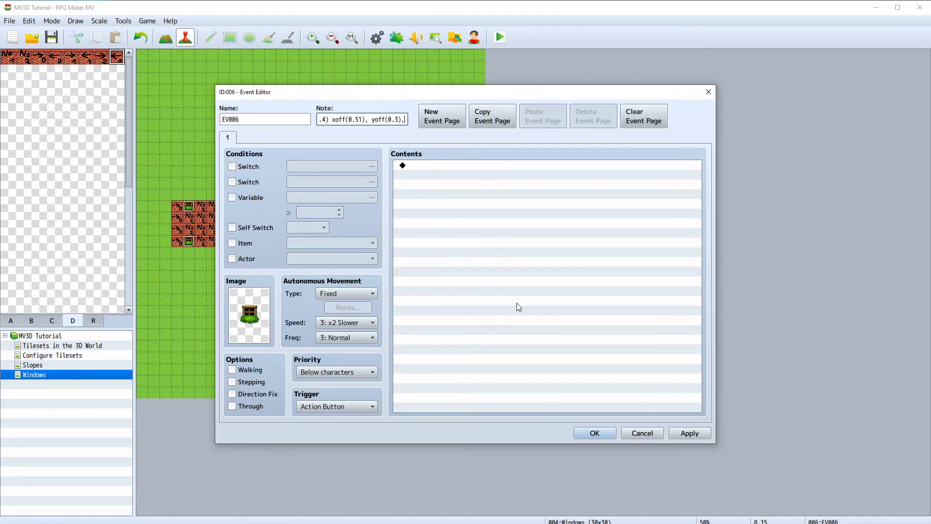
pyautogui.click(592, 433)
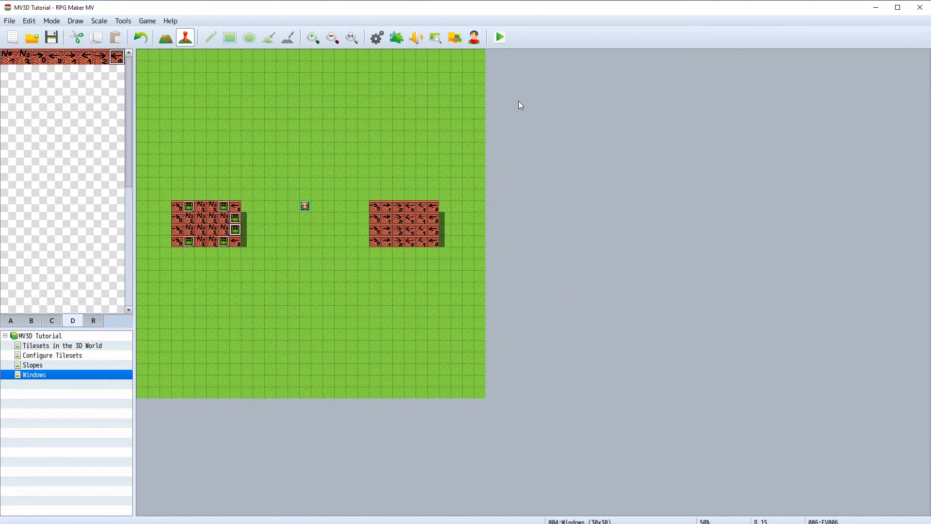
# Change the y-offset in the note of the window event at tile 8,15 to yoff(-0.3).
pyautogui.doubleClick(236, 229)
pyautogui.tripleClick(398, 120)
pyautogui.press('End')
pyautogui.write('xoff(0.51), ')
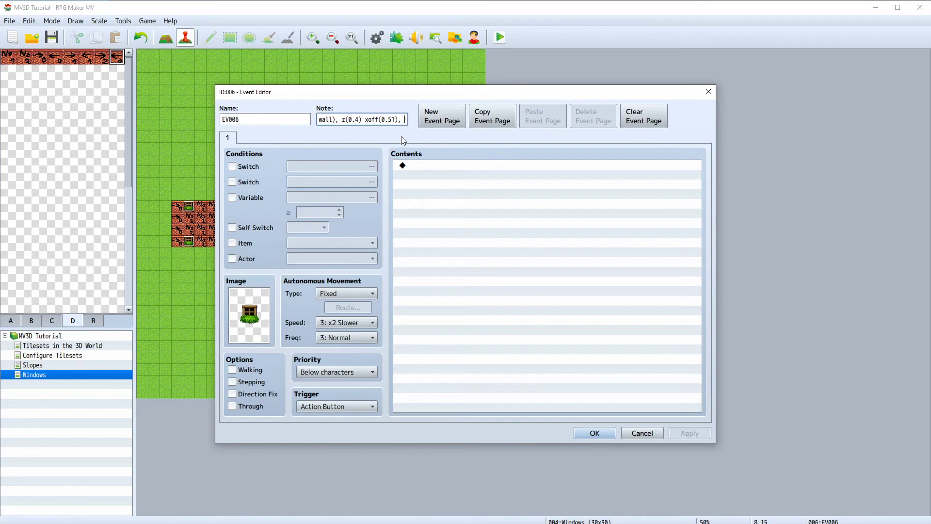
pyautogui.write('yoff(0.3),')
pyautogui.moveTo(403, 97); pyautogui.dragTo(461, 87)
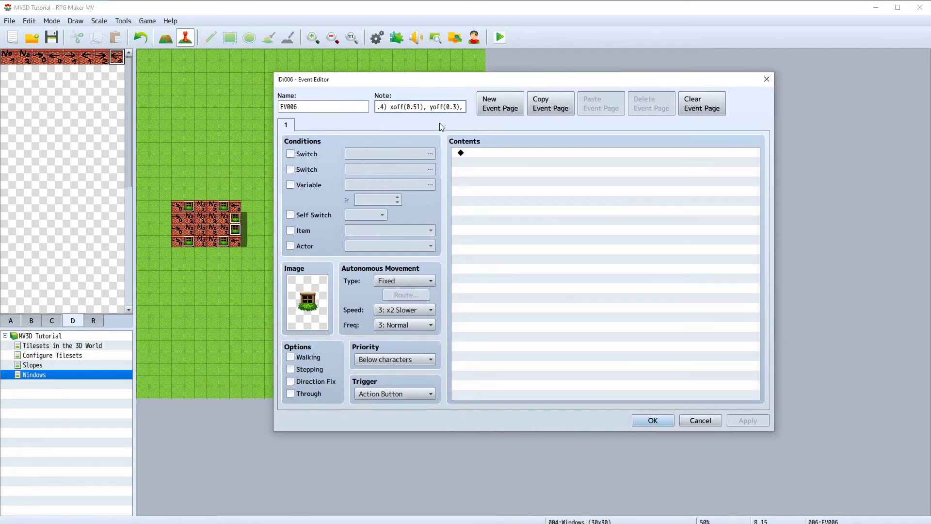
pyautogui.click(448, 106)
pyautogui.write('-')
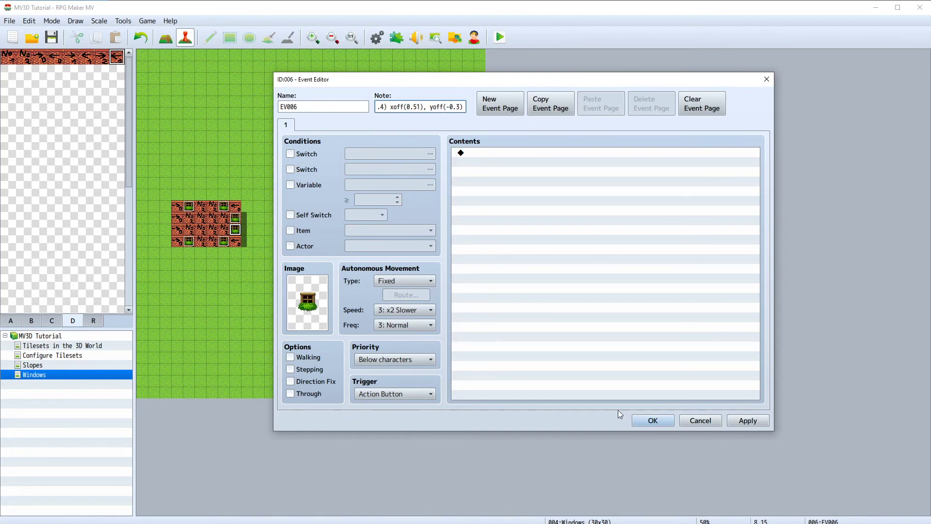
pyautogui.click(645, 422)
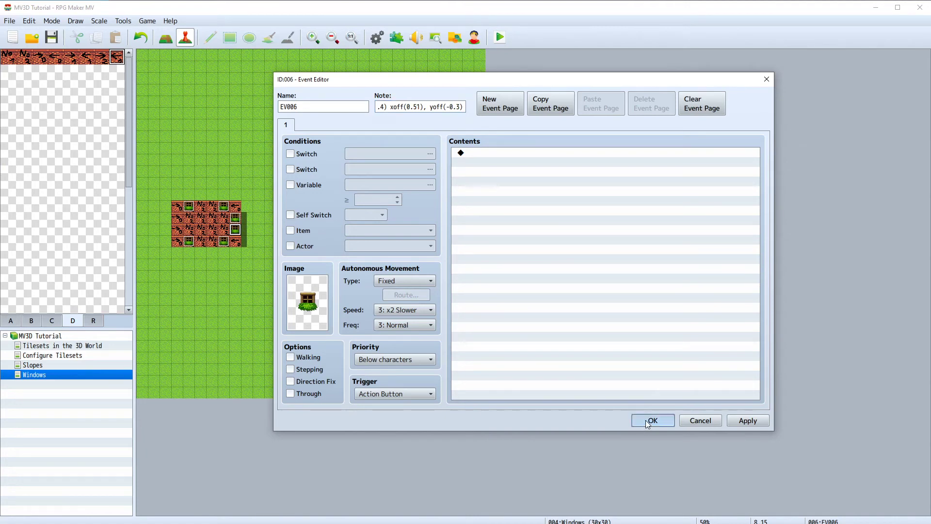
# Save the changes and playtest the map, walking up to the first house's east wall to check its window positions.
pyautogui.click(498, 41)
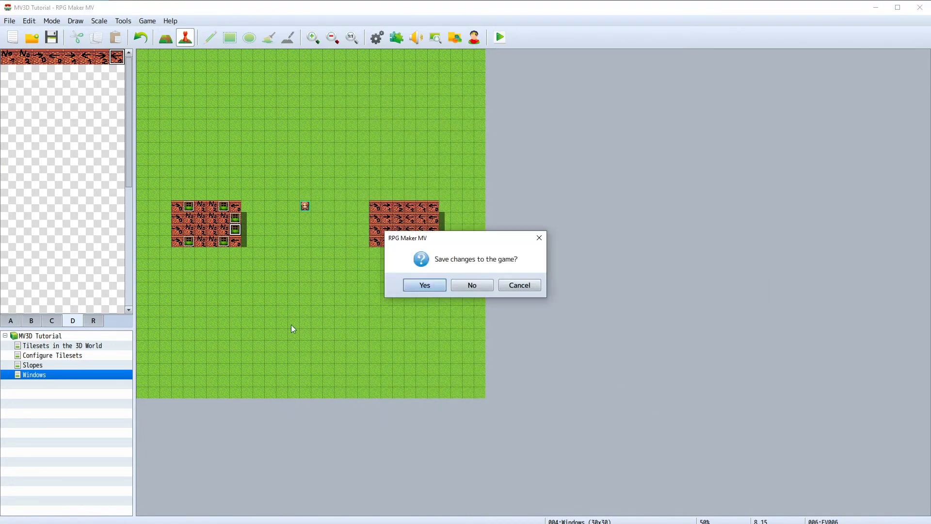
pyautogui.click(415, 289)
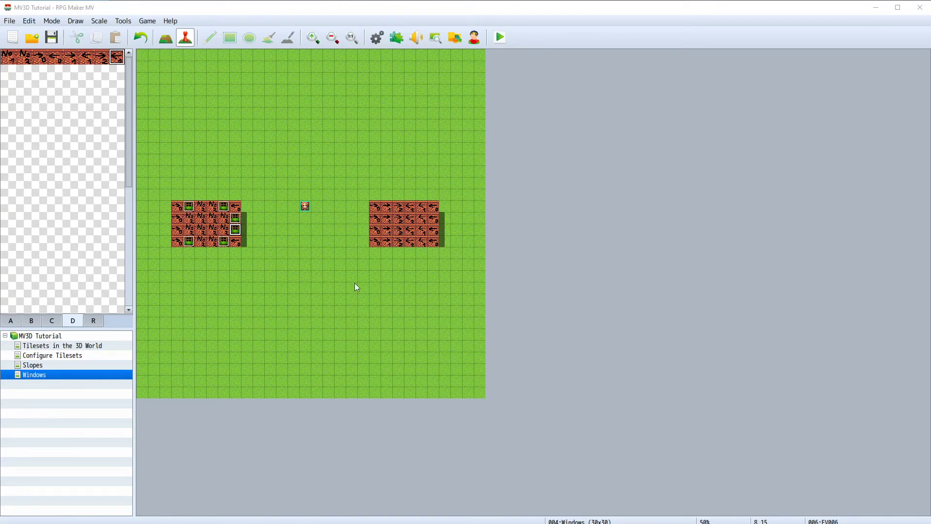
pyautogui.press('q')
pyautogui.press('Left')
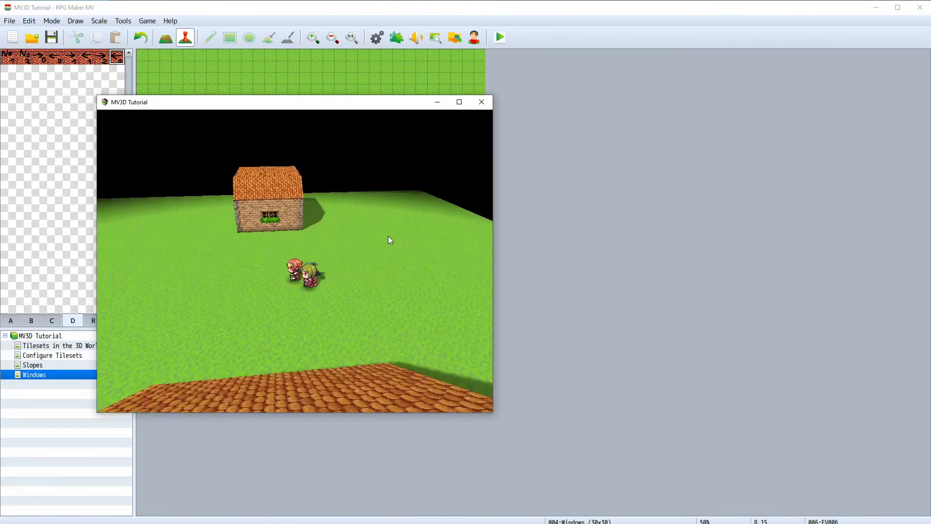
pyautogui.press('Up')
pyautogui.press('Right')
pyautogui.press('Left')
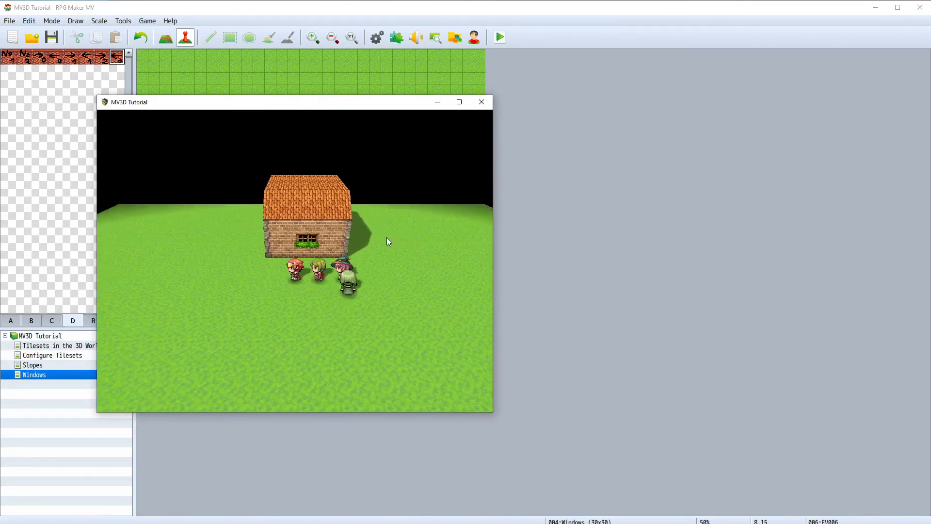
pyautogui.press('q')
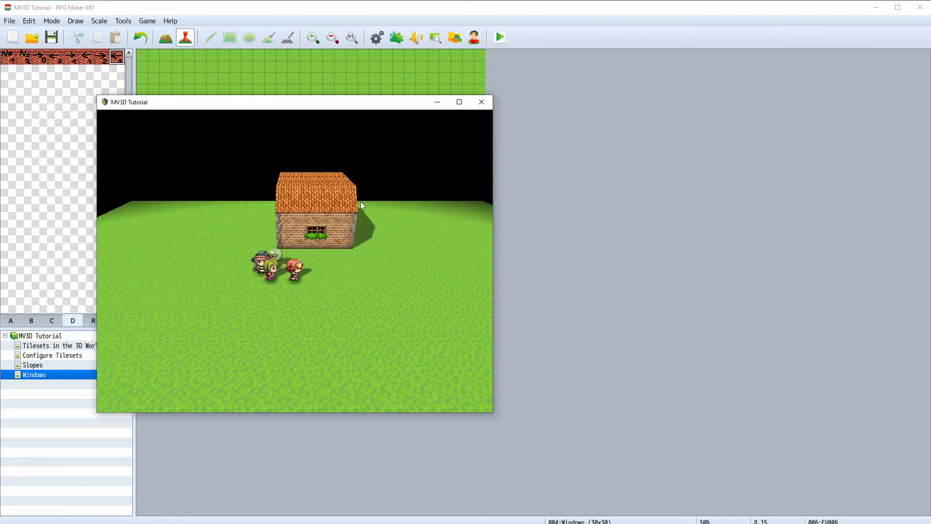
pyautogui.moveTo(268, 103); pyautogui.dragTo(516, 98)
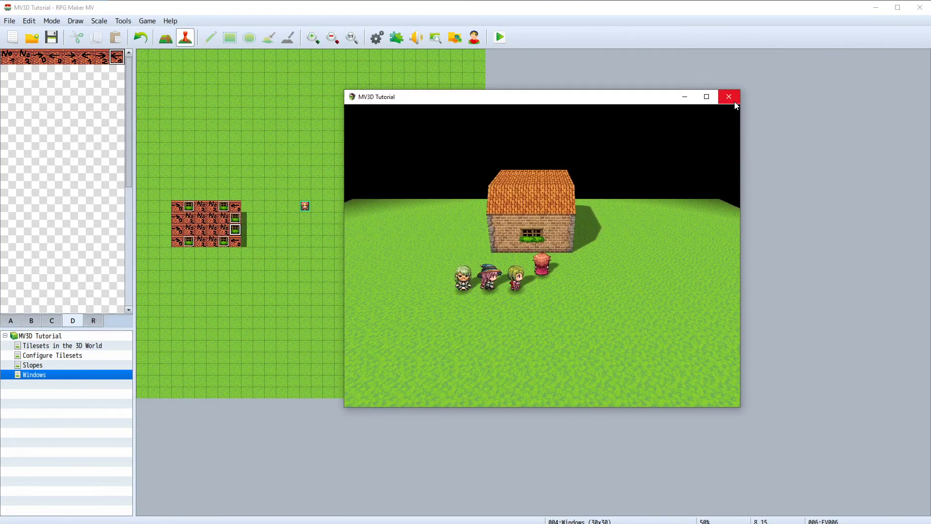
pyautogui.click(733, 100)
# Swap the positions of the two east-wall window events at tiles 8,14 and 8,15.
pyautogui.moveTo(238, 216)
pyautogui.mouseDown()
pyautogui.moveTo(258, 217)
pyautogui.moveTo(234, 228)
pyautogui.moveTo(235, 217)
pyautogui.mouseUp()
pyautogui.click(260, 217)
pyautogui.hotkey('ctrl', 'z')
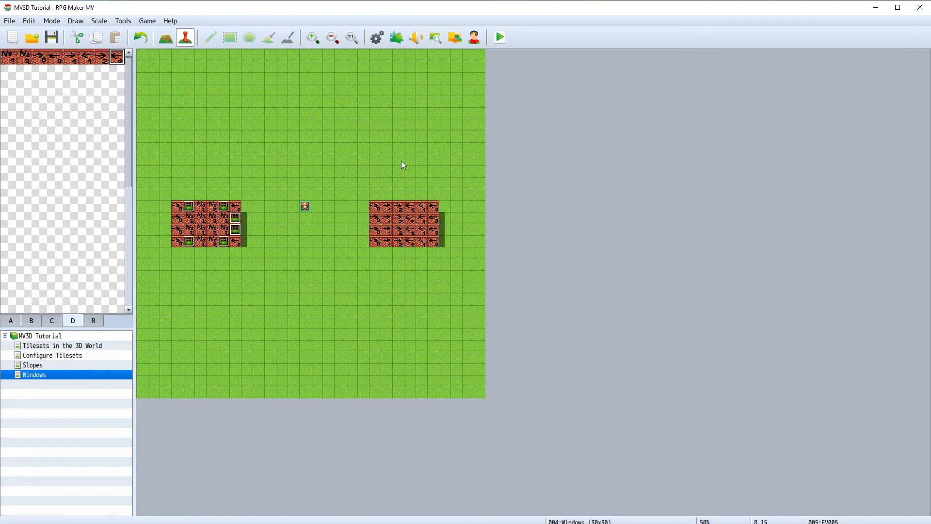
# Save the game and playtest the map, facing the first house's east wall to check the swapped windows.
pyautogui.click(500, 39)
pyautogui.click(409, 285)
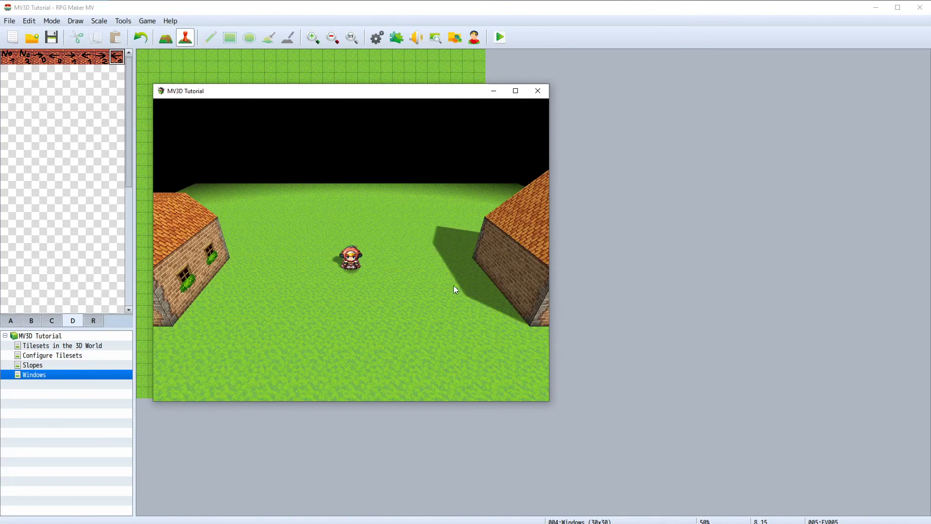
pyautogui.press('q')
pyautogui.press('Up')
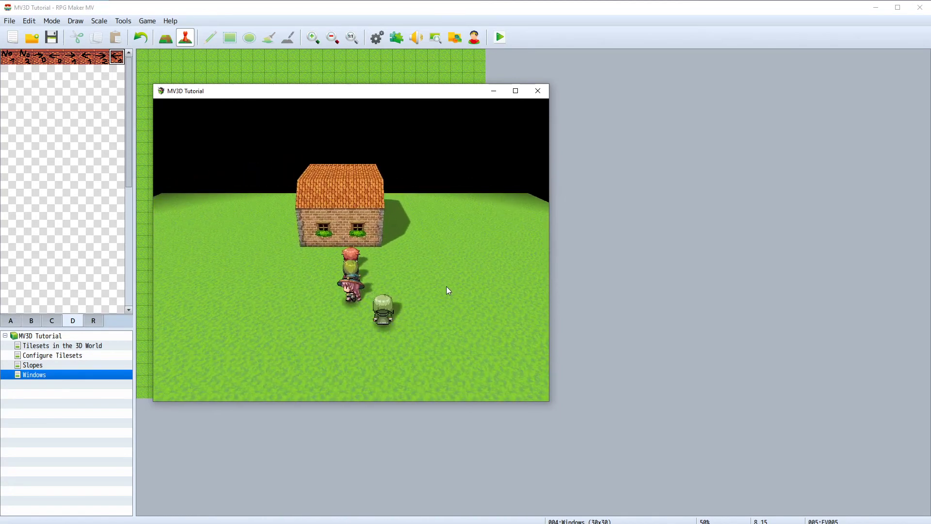
pyautogui.moveTo(350, 94); pyautogui.dragTo(529, 88)
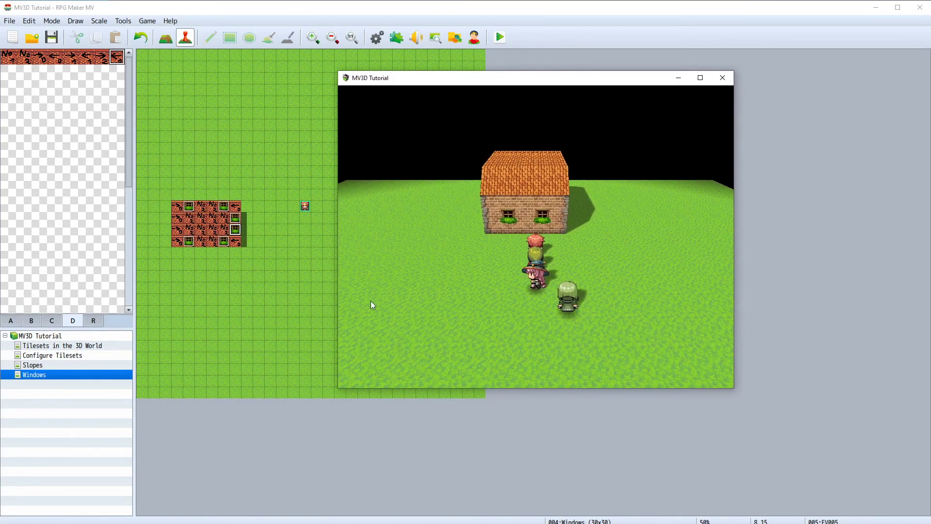
pyautogui.click(242, 222)
pyautogui.doubleClick(242, 220)
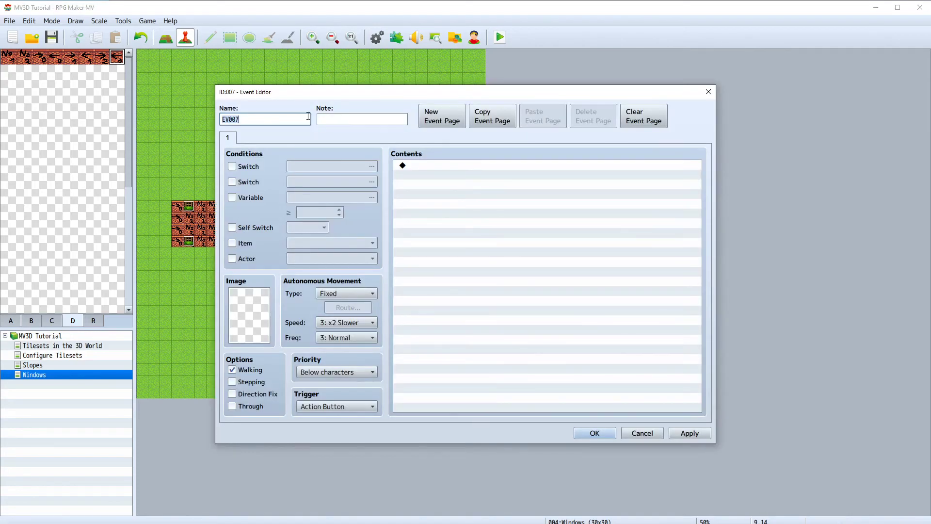
pyautogui.click(708, 91)
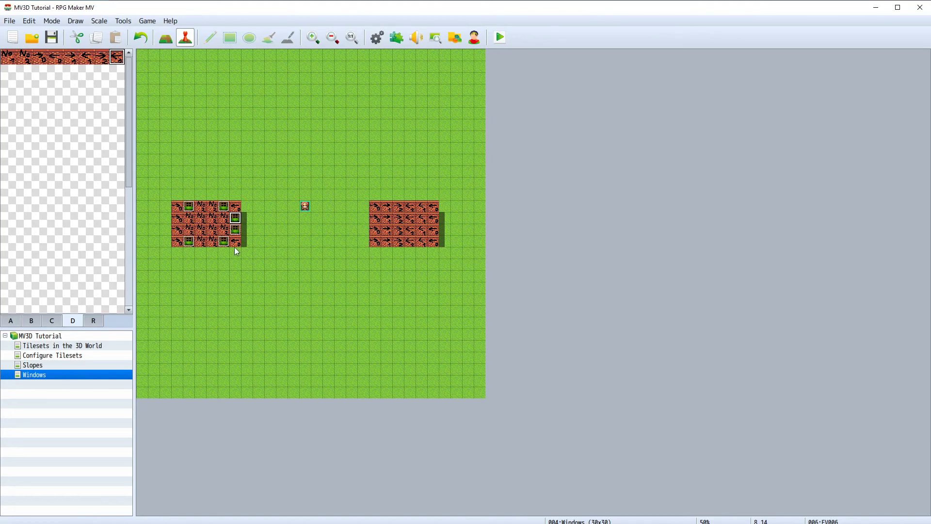
# Copy the window events at tiles 8,14 and 8,15 to the west wall at tiles 3,14 and 3,15.
pyautogui.hotkey('ctrl', 'c')
pyautogui.click(177, 219)
pyautogui.hotkey('ctrl', 'v')
pyautogui.click(235, 230)
# Change the x-offset to xoff(-0.51) in the note of the window event at tile 3,14 and accept the event.
pyautogui.doubleClick(178, 222)
pyautogui.tripleClick(380, 120)
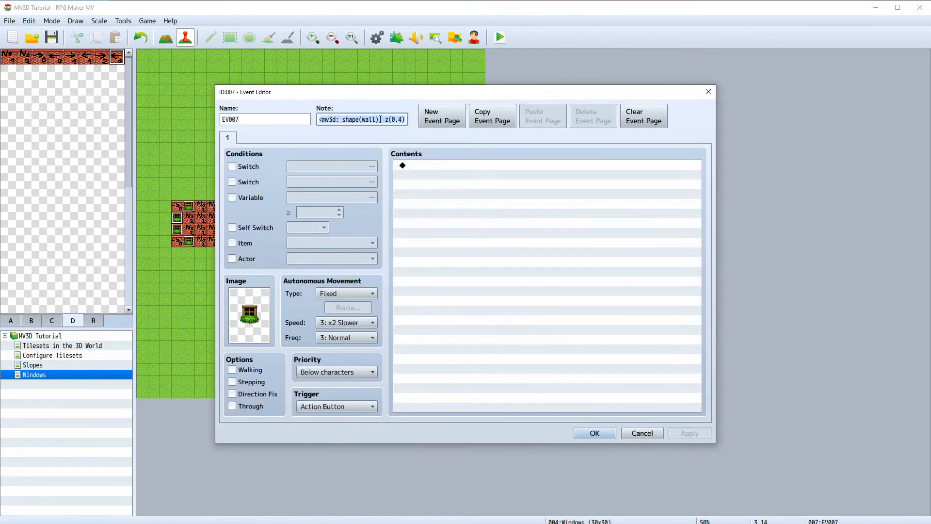
pyautogui.press('End')
pyautogui.write('xoff(0.51), yo')
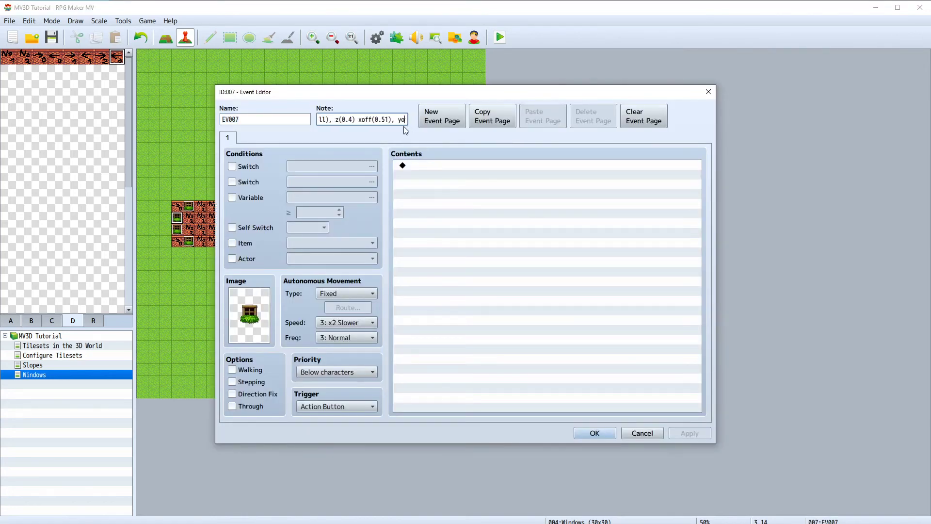
pyautogui.write('f')
pyautogui.press('Left')
pyautogui.press('Left')
pyautogui.press('Left')
pyautogui.press('Left')
pyautogui.press('Left')
pyautogui.press('Left')
pyautogui.press('Left')
pyautogui.press('Left')
pyautogui.press('Left')
pyautogui.press('Left')
pyautogui.write('-')
pyautogui.click(586, 433)
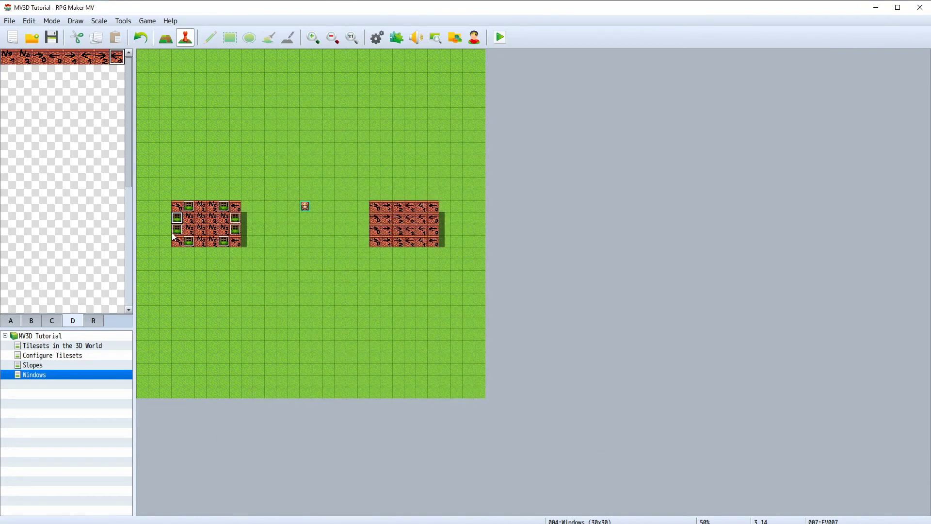
# Change the x-offset to xoff(-0.51) in the note of the window event at tile 3,15 and accept the event.
pyautogui.doubleClick(173, 228)
pyautogui.click(396, 119)
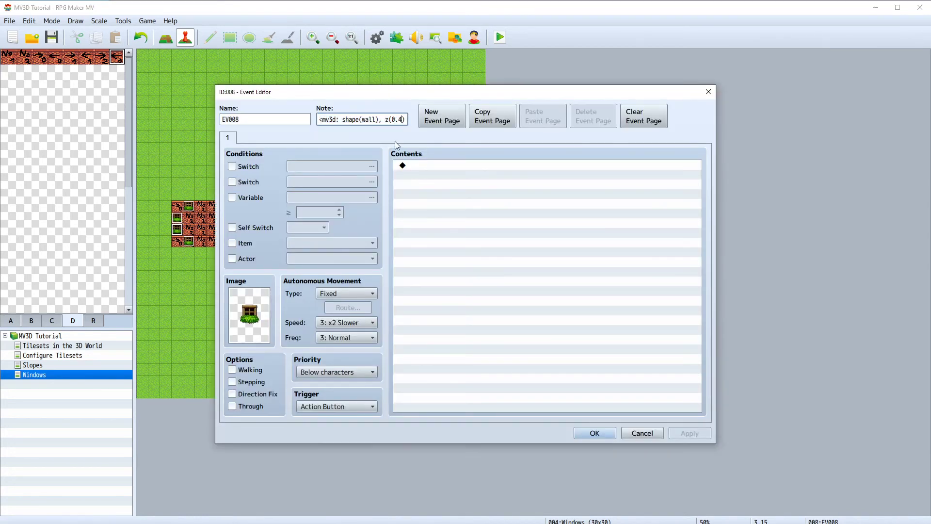
pyautogui.press('Right')
pyautogui.press('Right')
pyautogui.press('Right')
pyautogui.press('Right')
pyautogui.press('Right')
pyautogui.press('Right')
pyautogui.press('Right')
pyautogui.press('Right')
pyautogui.press('Right')
pyautogui.write('-')
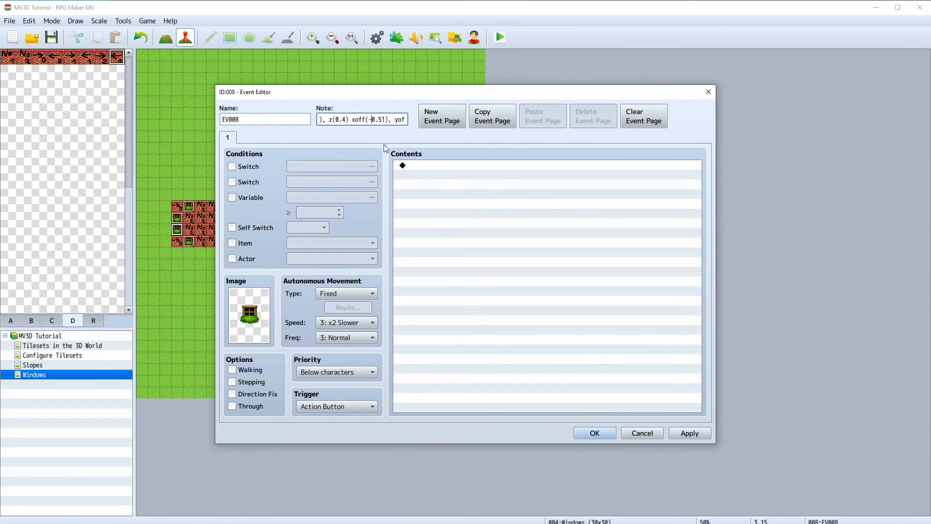
pyautogui.click(600, 436)
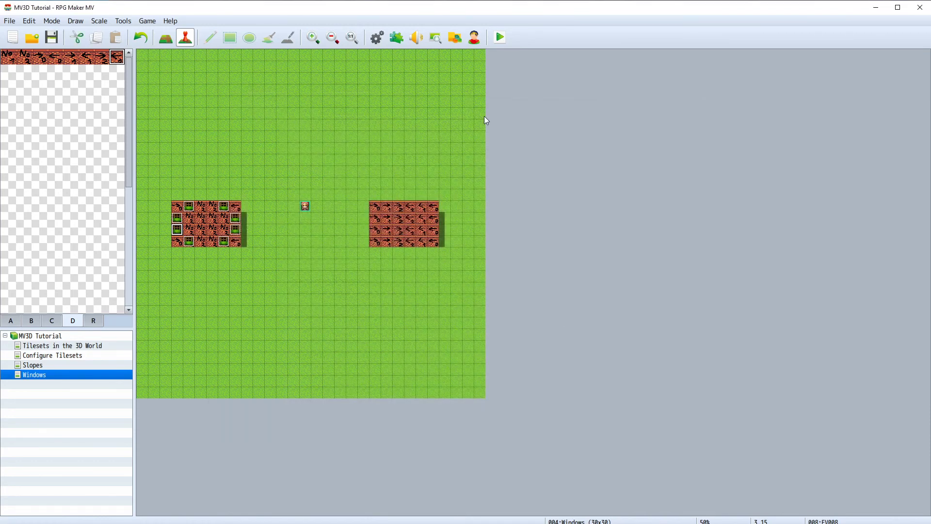
# Save the changes and playtest the map, walking around the first house to inspect the windows on every wall.
pyautogui.click(499, 37)
pyautogui.click(436, 285)
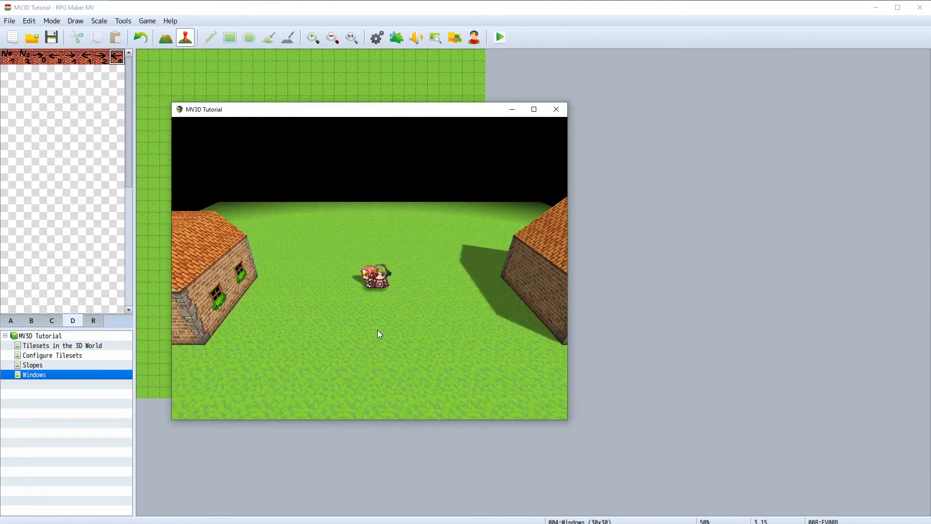
pyautogui.press('e')
pyautogui.press('Left')
pyautogui.press('Right')
pyautogui.press('q')
pyautogui.press('Left')
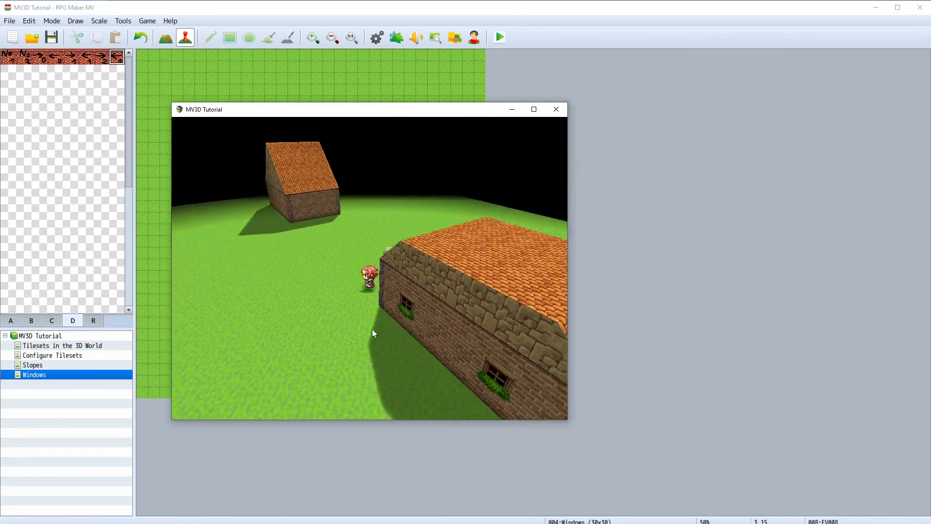
pyautogui.press('Left')
pyautogui.press('Down')
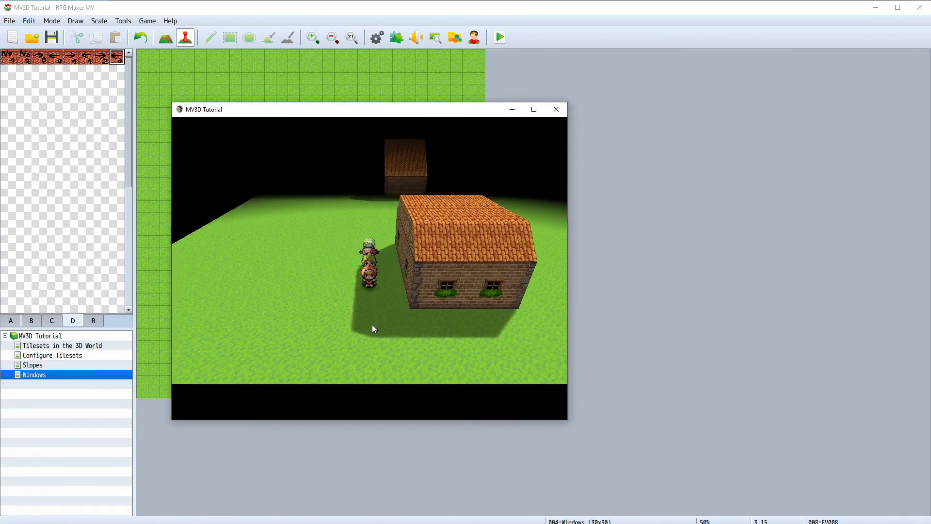
pyautogui.press('Down')
pyautogui.press('q')
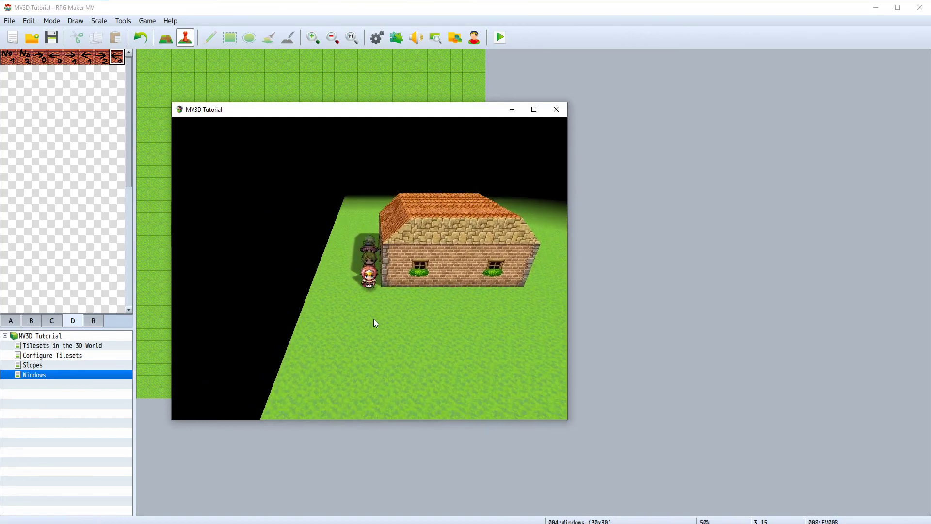
pyautogui.press('Right')
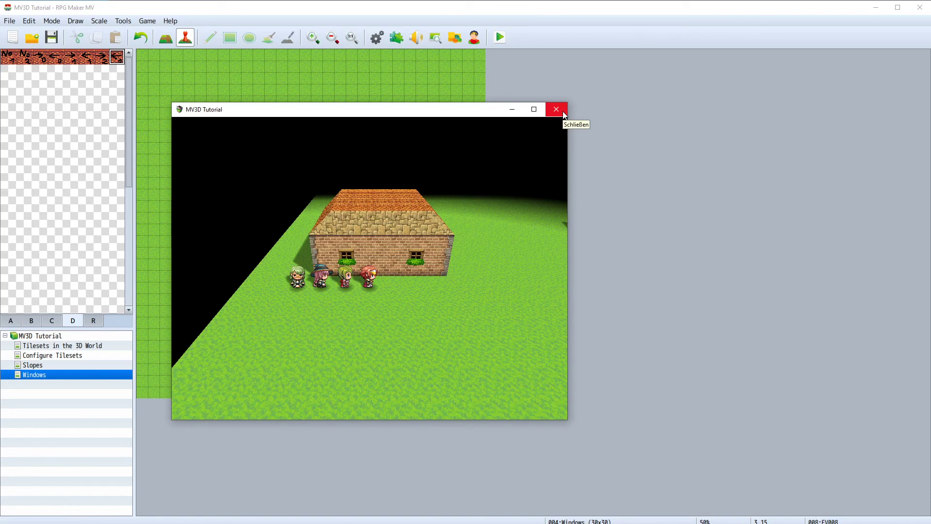
pyautogui.click(556, 110)
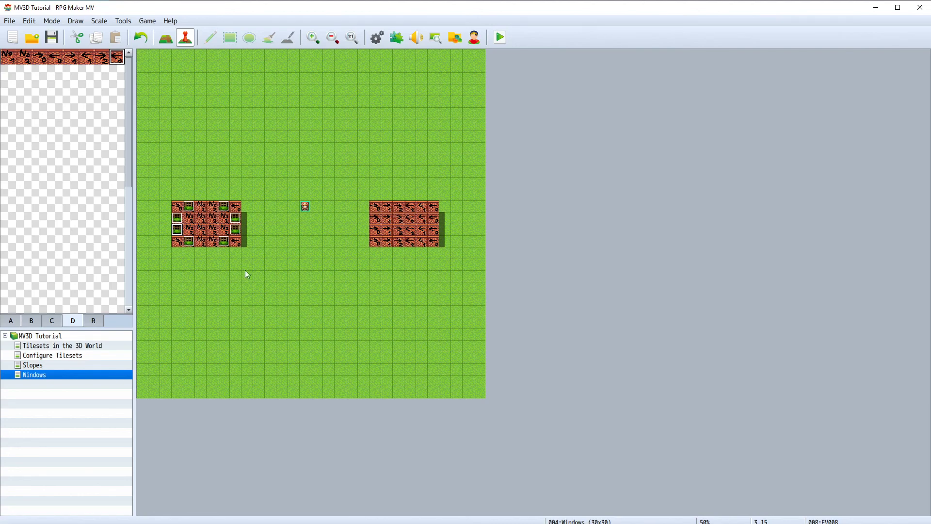
# Copy the window event at tile 7,16 to the second house's south wall at tiles 24,16 and 21,16.
pyautogui.click(223, 243)
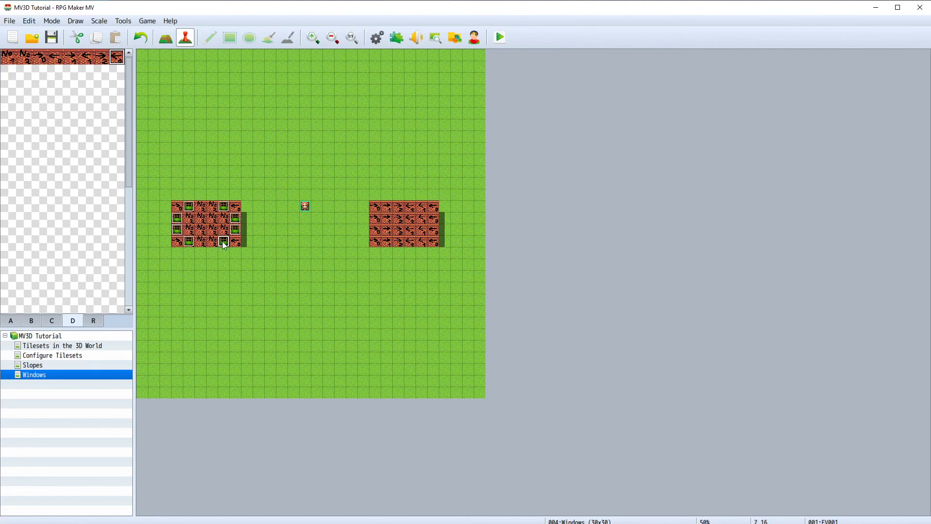
pyautogui.click(417, 243)
pyautogui.hotkey('ctrl', 'v')
pyautogui.click(387, 243)
pyautogui.hotkey('ctrl', 'v')
# Copy the window event at tile 7,13 to the second house's north wall at tiles 21,13 and 24,13.
pyautogui.click(225, 209)
pyautogui.click(386, 206)
pyautogui.hotkey('ctrl', 'v')
pyautogui.click(421, 208)
pyautogui.hotkey('ctrl', 'v')
# Copy the east-wall window events at tiles 8,14 and 8,15 to the second house at tiles 25,14 and 25,15.
pyautogui.click(236, 218)
pyautogui.click(436, 220)
pyautogui.hotkey('ctrl', 'v')
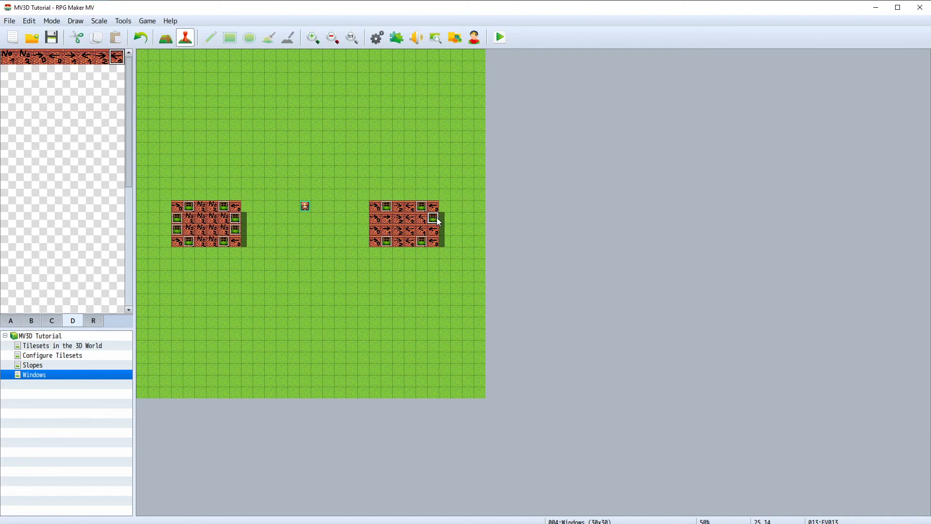
pyautogui.click(236, 230)
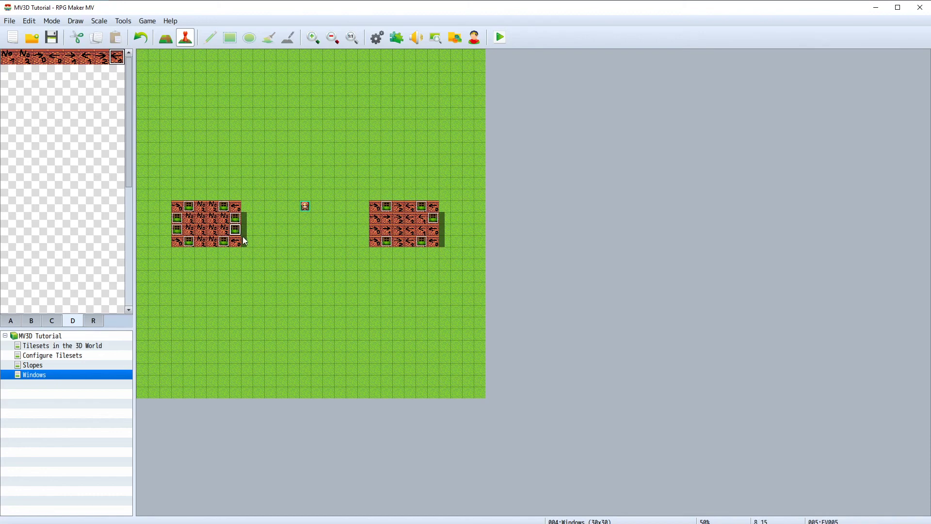
pyautogui.click(437, 231)
pyautogui.hotkey('ctrl', 'v')
# Copy the west-wall window events at tiles 3,14 and 3,15 to the second house at tiles 20,14 and 20,15.
pyautogui.click(178, 217)
pyautogui.click(378, 221)
pyautogui.hotkey('ctrl', 'v')
pyautogui.click(178, 232)
pyautogui.click(377, 232)
pyautogui.hotkey('ctrl', 'v')
# Save the changes and playtest the map, walking around both houses to inspect the windows on all walls.
pyautogui.click(500, 39)
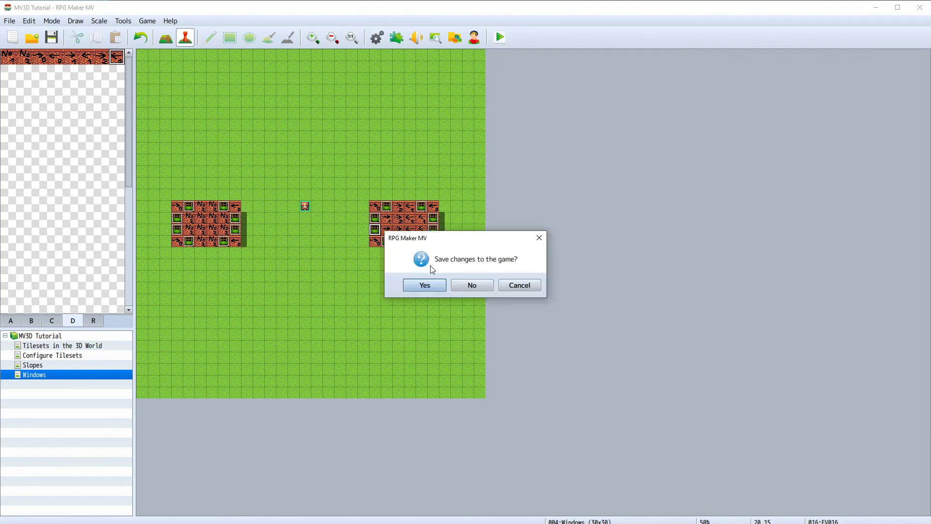
pyautogui.click(427, 284)
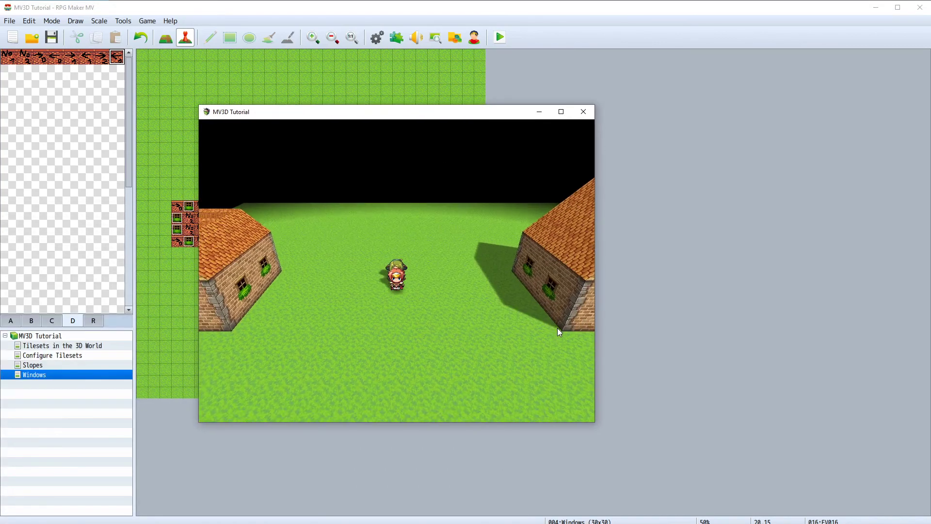
pyautogui.press('e')
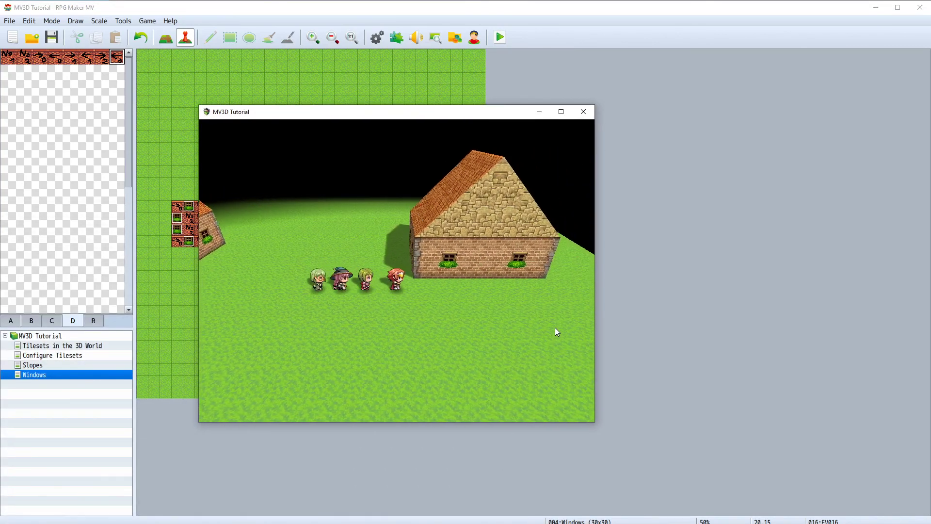
pyautogui.press('e')
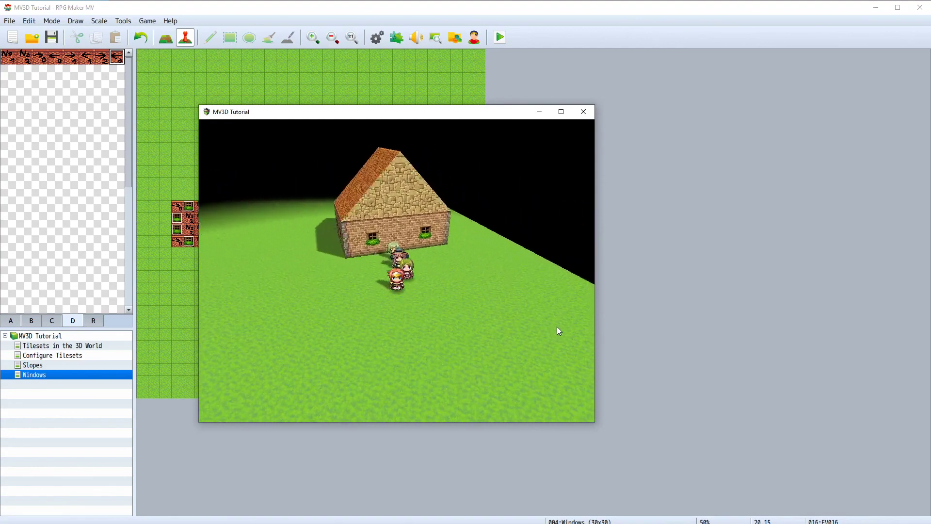
pyautogui.press('Down')
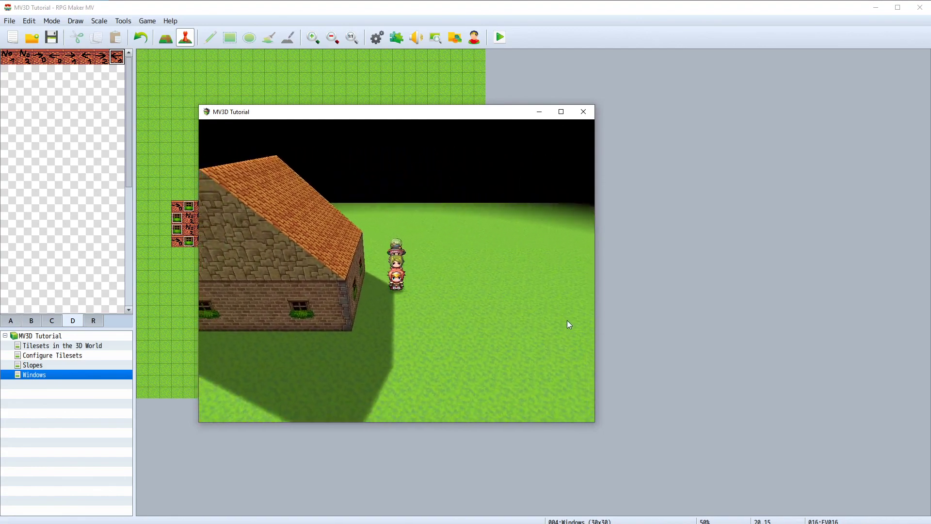
pyautogui.press('Right')
pyautogui.press('e')
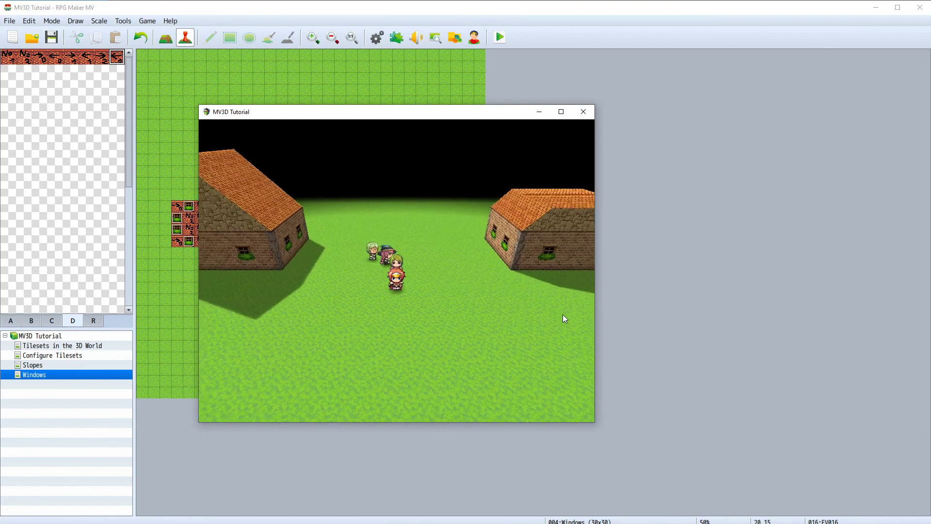
pyautogui.press('Down')
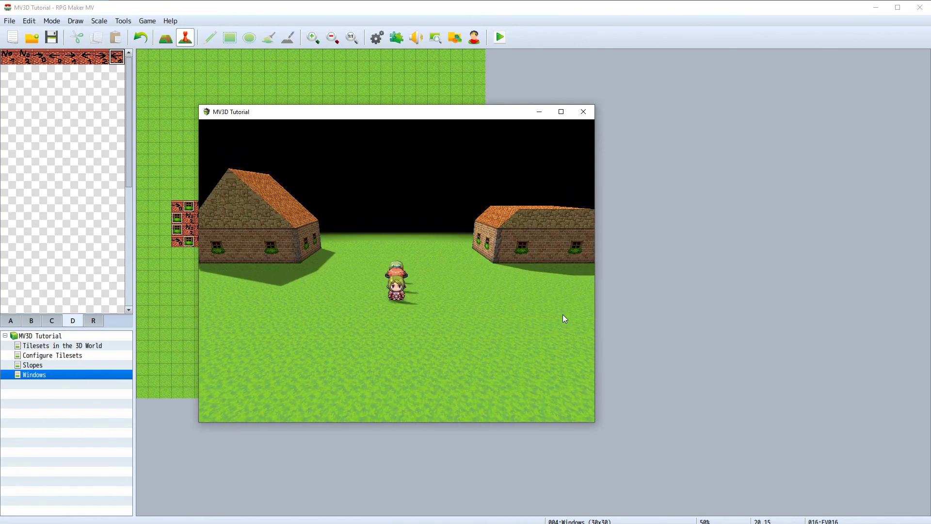